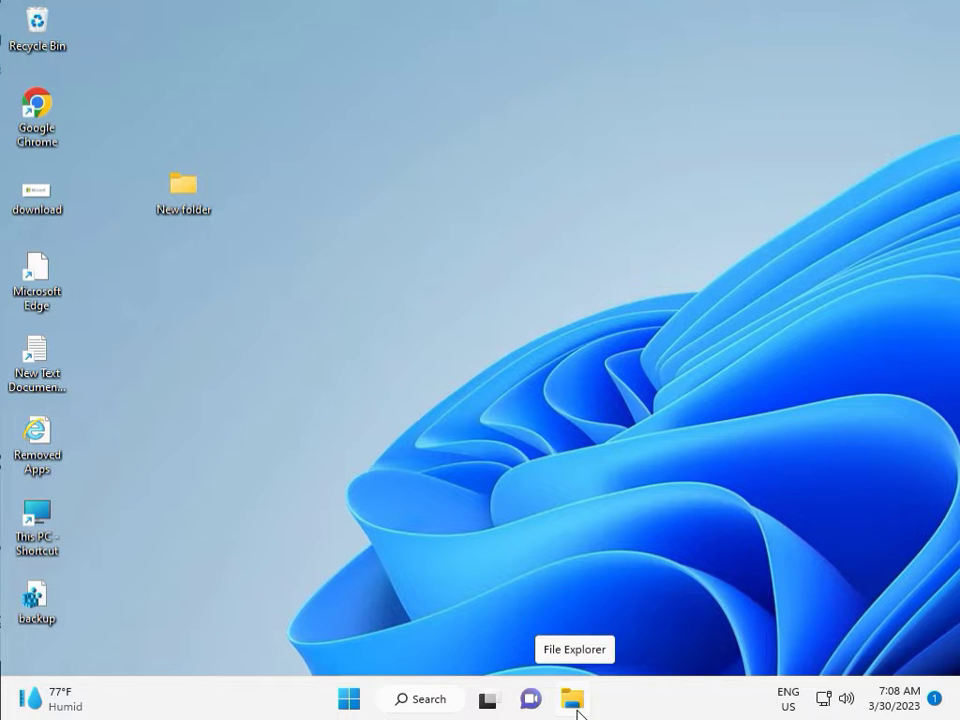
# Step: Open the list of other troubleshooters in the Windows system troubleshooting settings
pyautogui.click(349, 698)
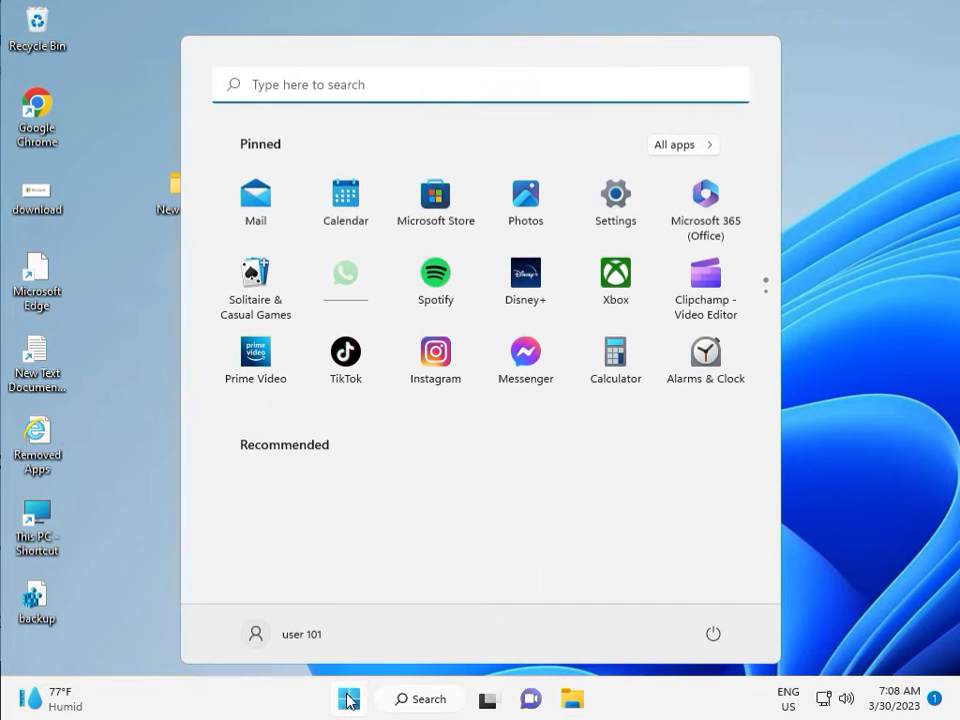
pyautogui.click(616, 196)
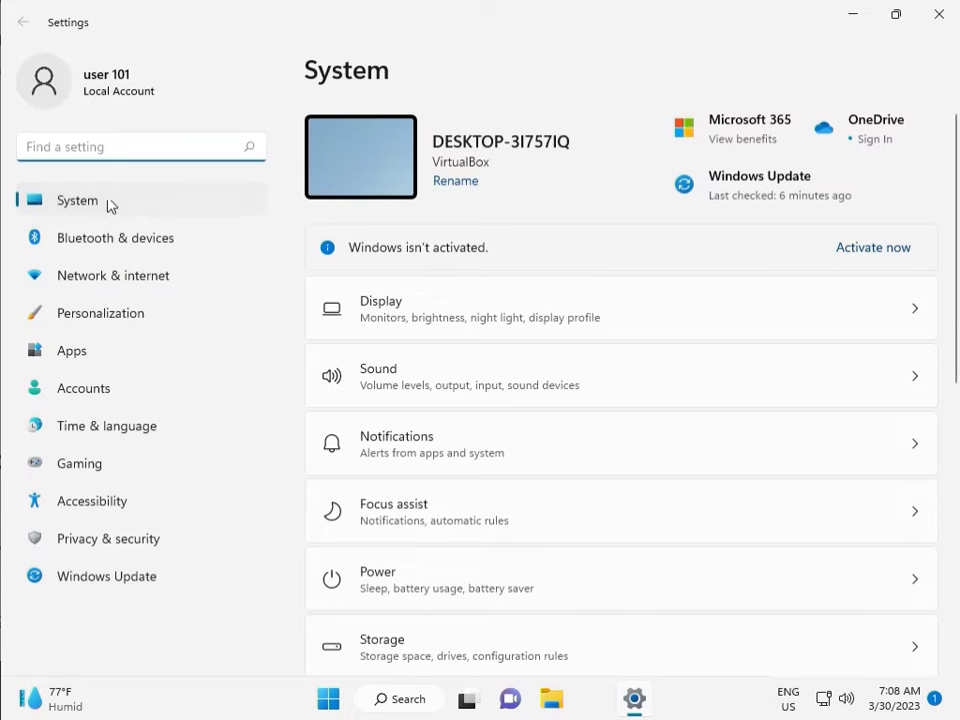
pyautogui.scroll(-2, 476, 508)
pyautogui.scroll(-1, 480, 540)
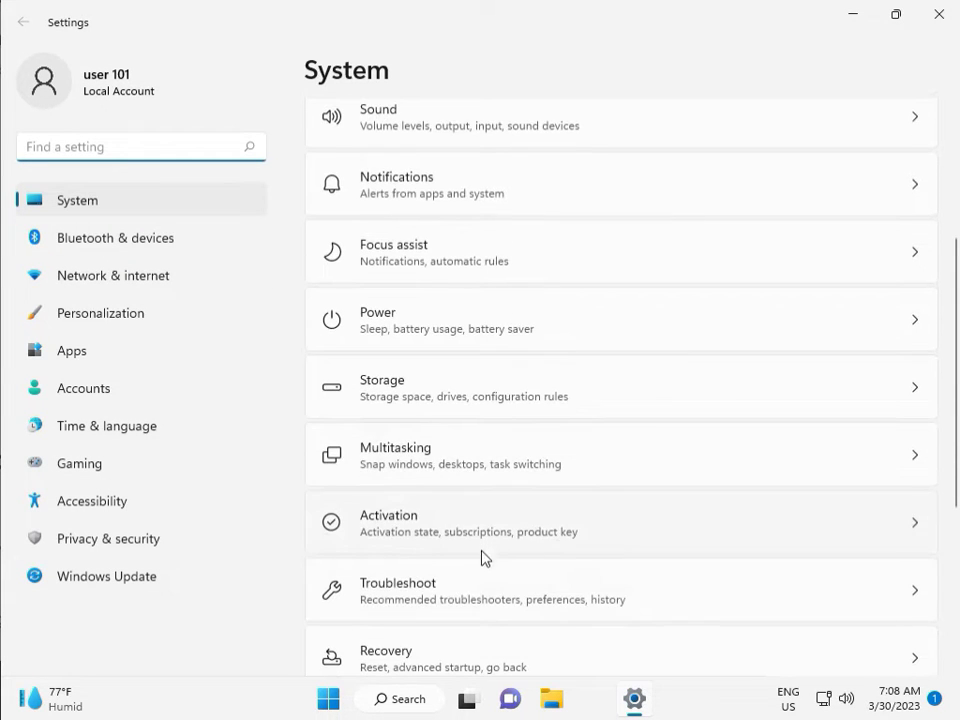
pyautogui.click(490, 592)
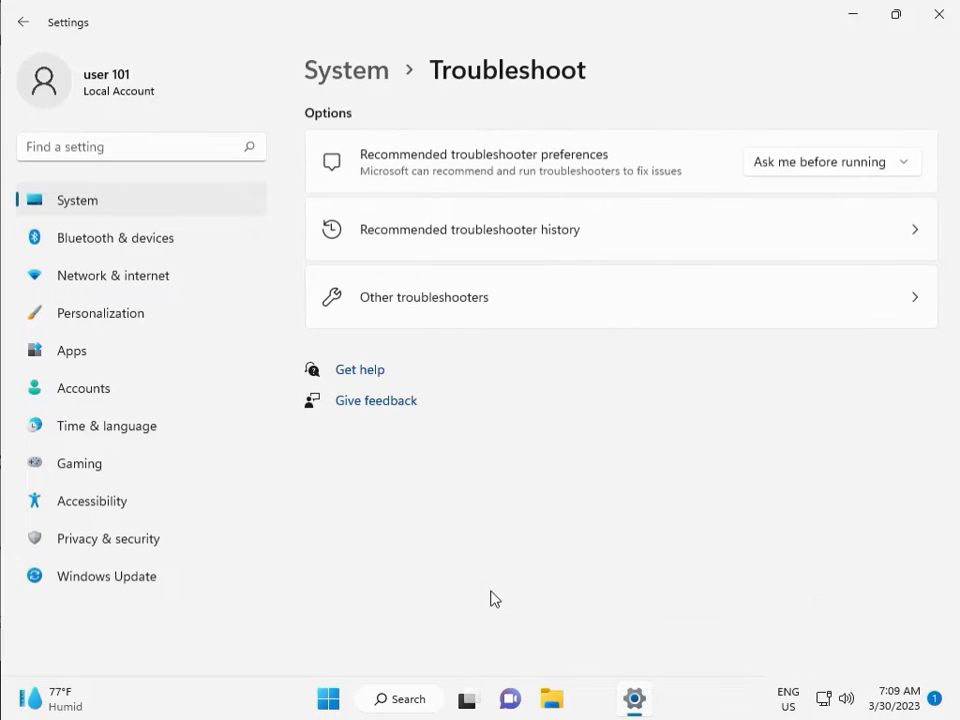
pyautogui.click(415, 300)
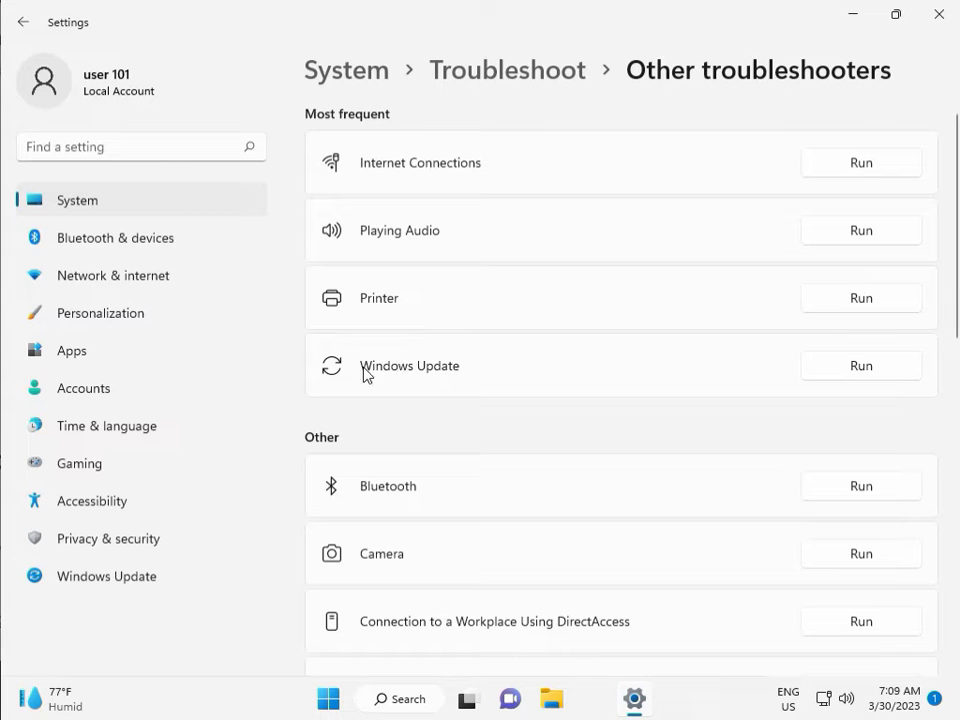
# Step: Run the Windows Update troubleshooter through to completion, then close it and the Settings window
pyautogui.click(856, 368)
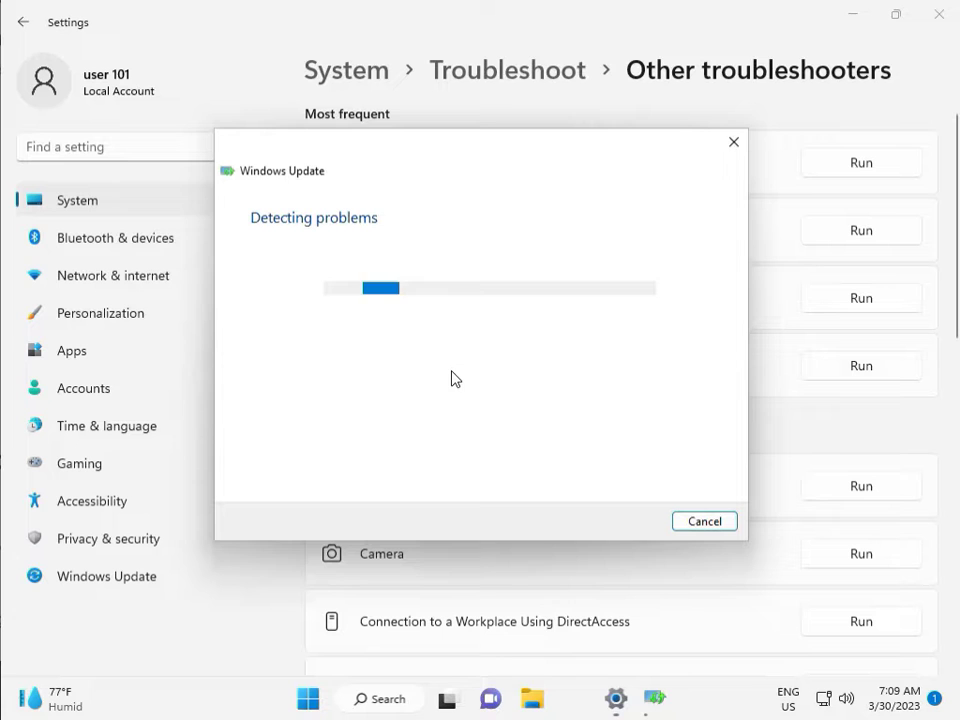
pyautogui.moveTo(453, 157); pyautogui.dragTo(324, 115)
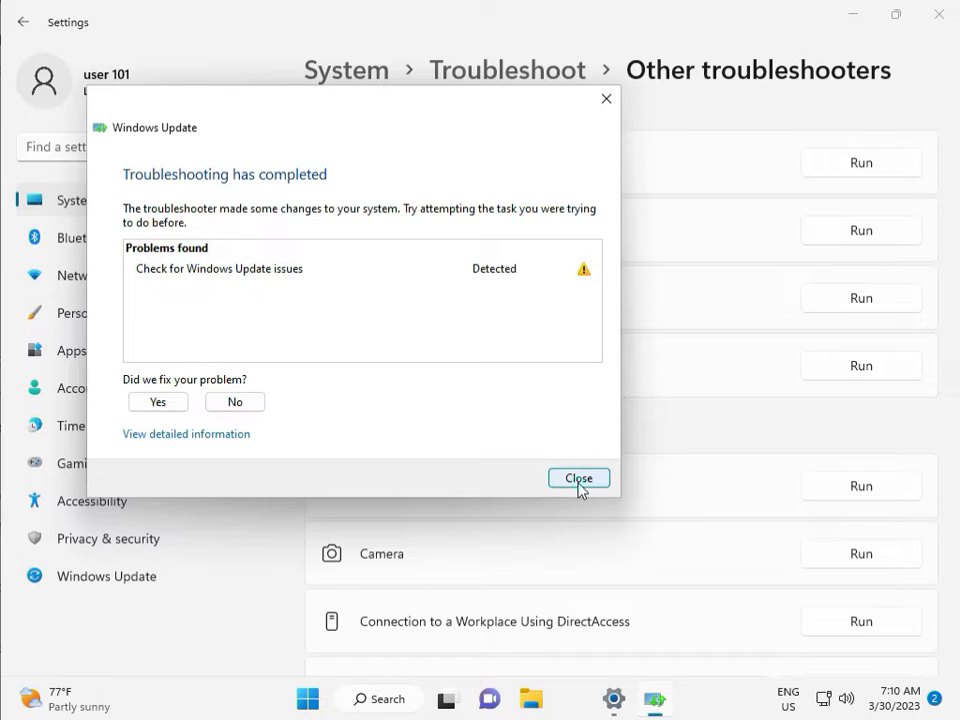
pyautogui.click(579, 479)
pyautogui.click(940, 15)
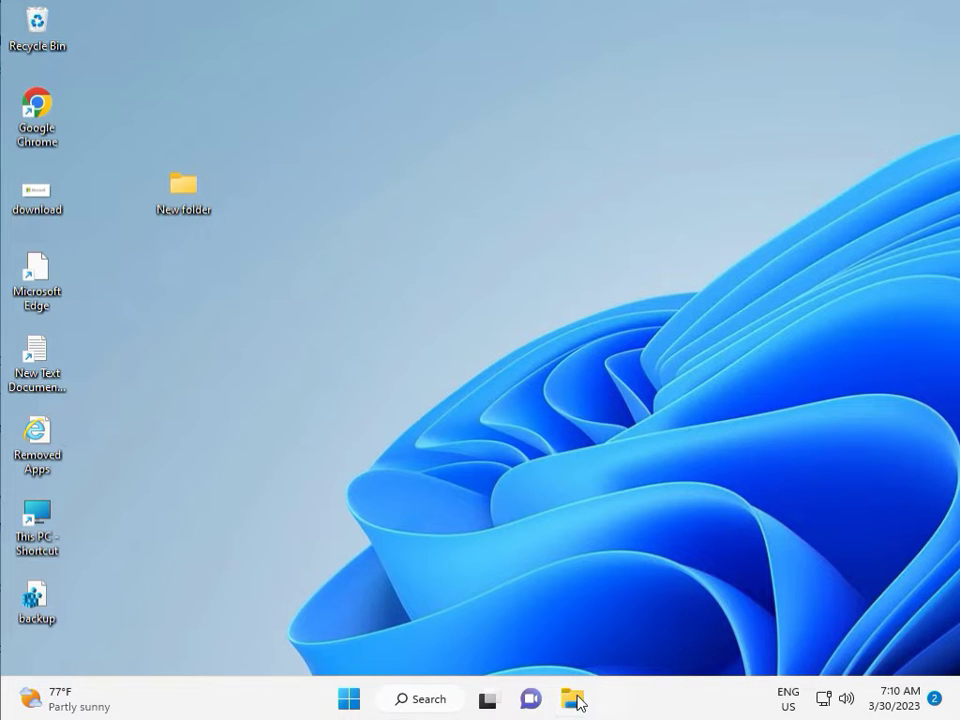
# Step: Switch to File Explorer and open the Windows folder on Local Disk (C:)
pyautogui.click(575, 701)
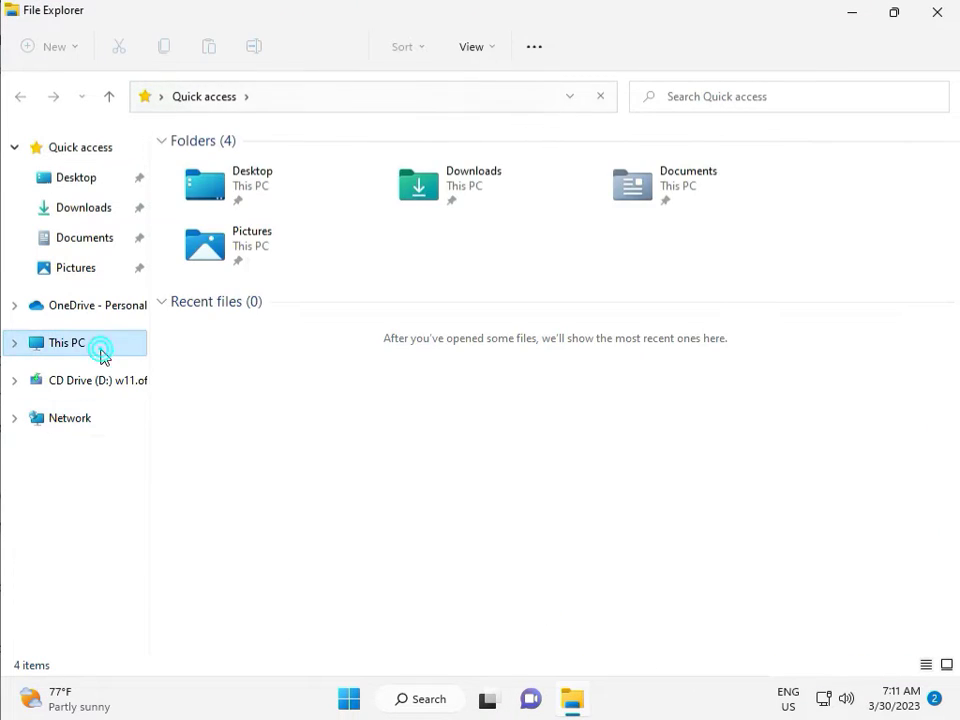
pyautogui.click(101, 355)
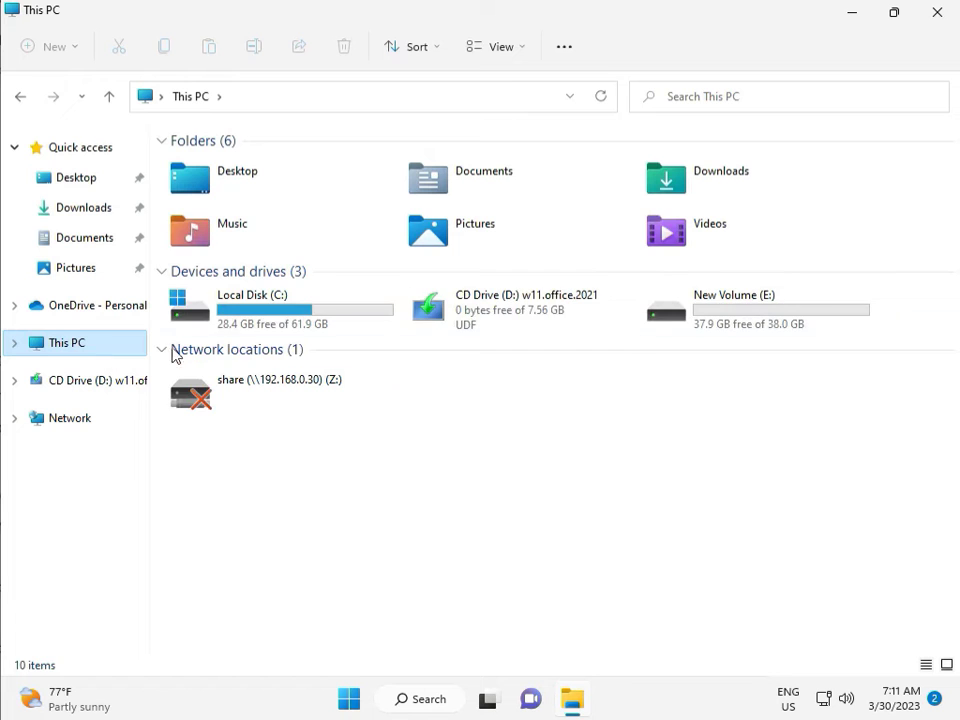
pyautogui.doubleClick(302, 316)
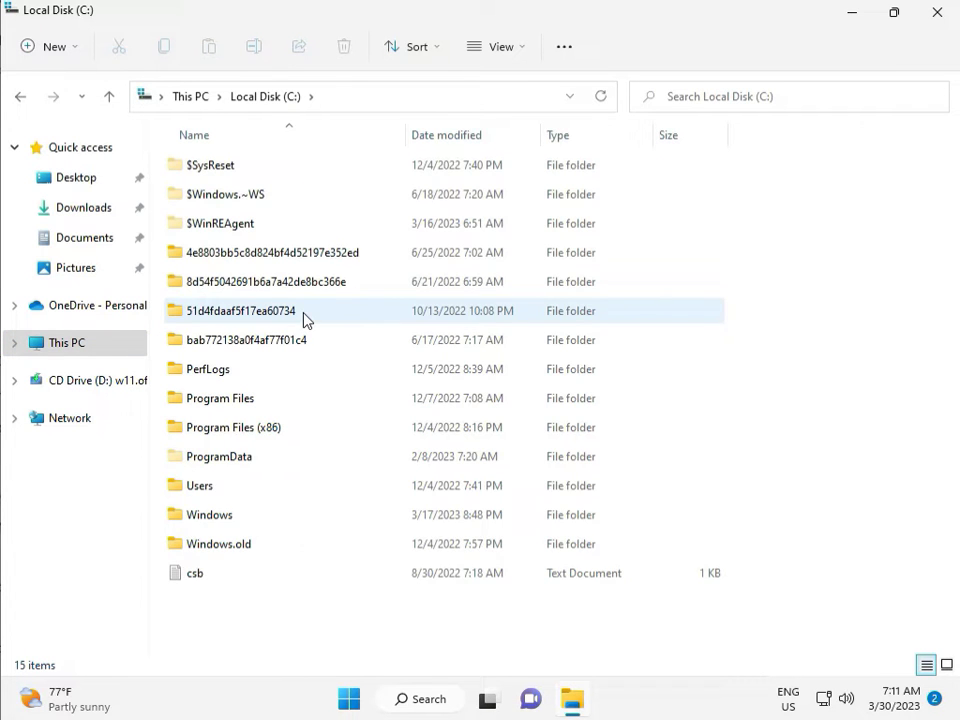
pyautogui.click(248, 517)
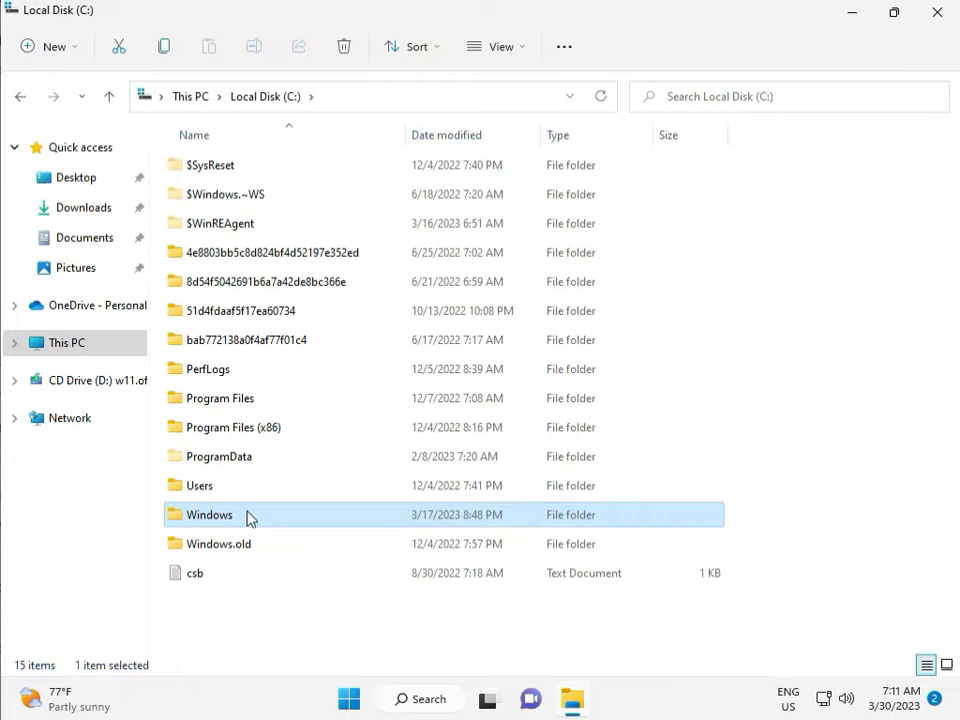
pyautogui.doubleClick(248, 517)
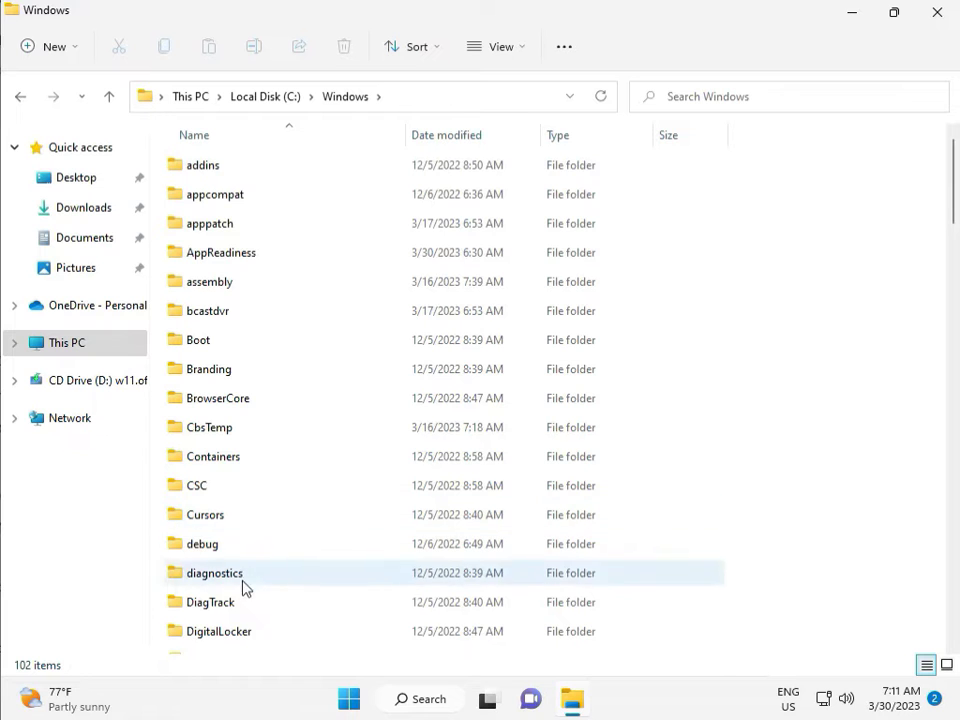
# Step: Find and open the SoftwareDistribution folder inside the Windows folder
pyautogui.scroll(-8, 349, 570)
pyautogui.scroll(-3, 349, 571)
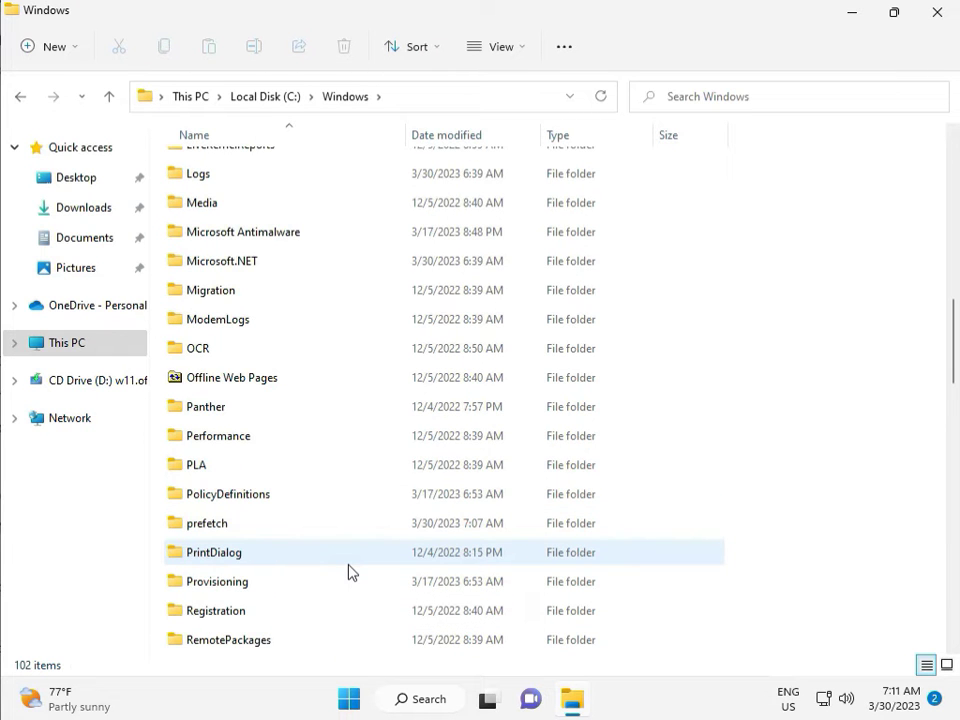
pyautogui.scroll(-4, 349, 572)
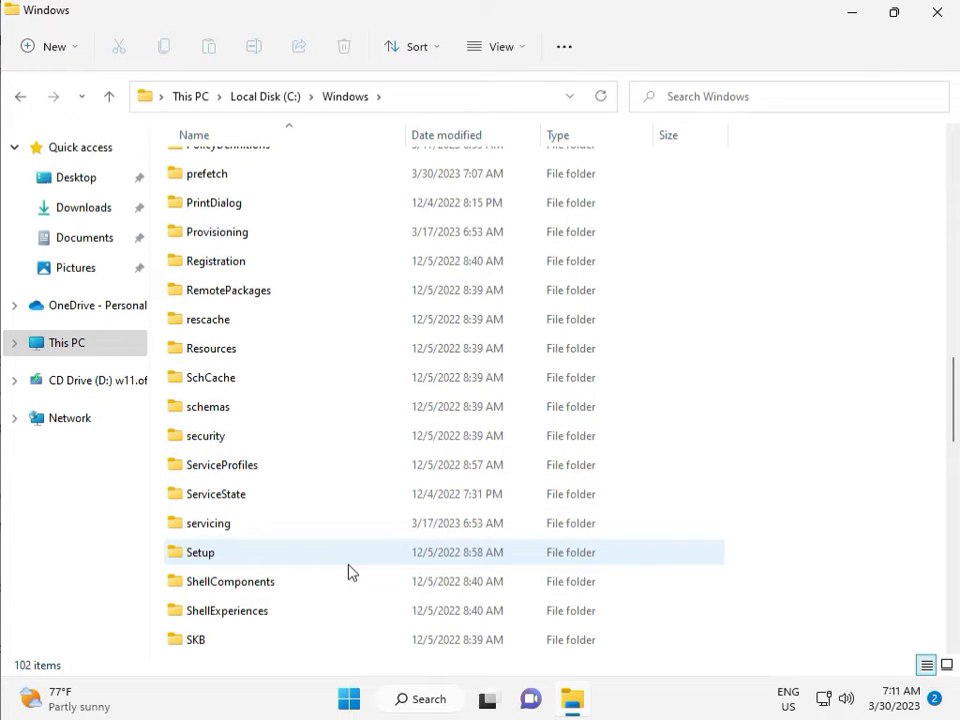
pyautogui.scroll(-2, 341, 568)
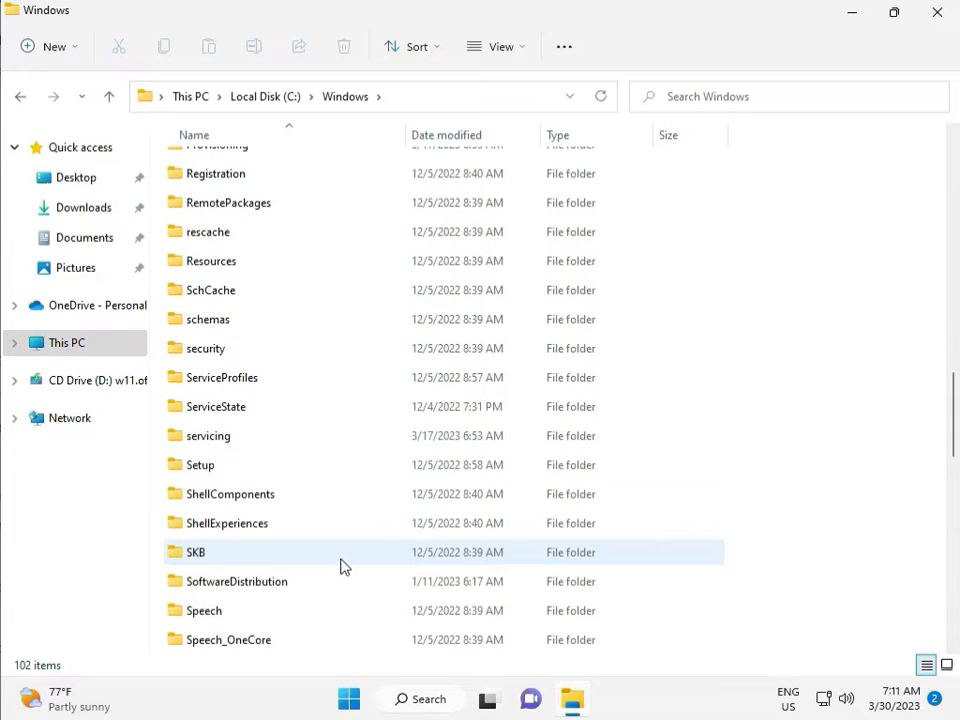
pyautogui.click(262, 497)
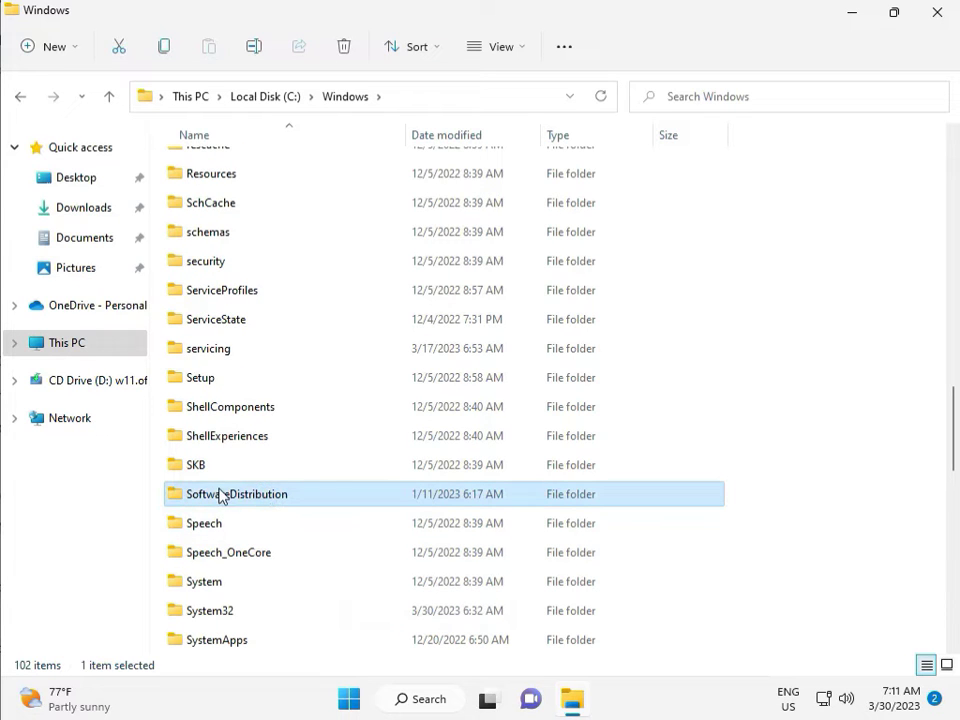
pyautogui.doubleClick(249, 497)
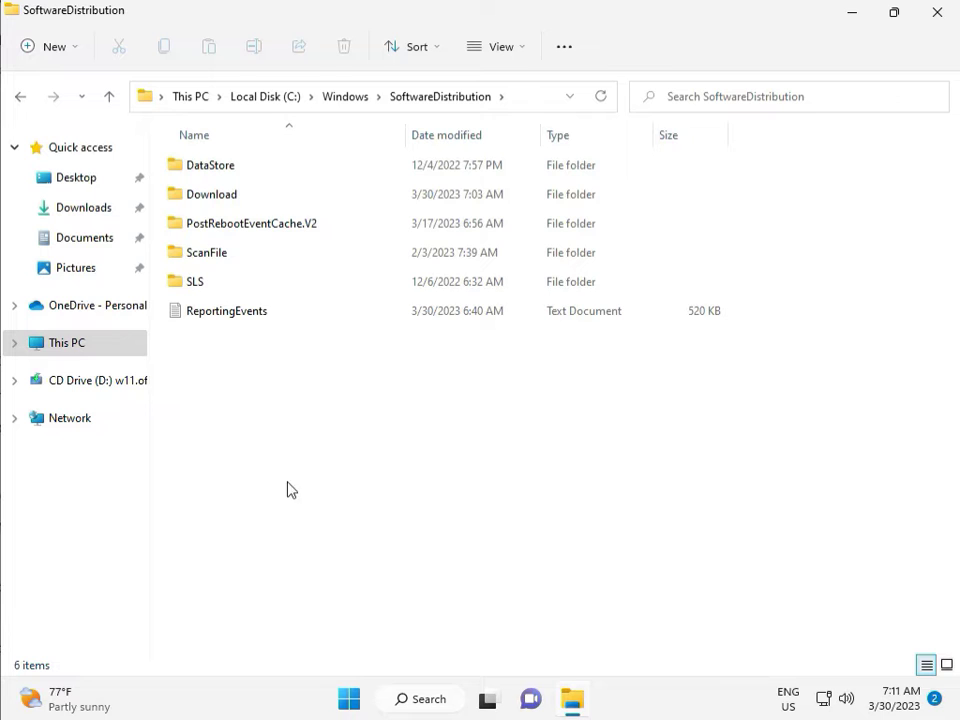
# Step: Delete everything in SoftwareDistribution's Download folder, granting administrator permission for all current items, and close File Explorer
pyautogui.moveTo(498, 716)
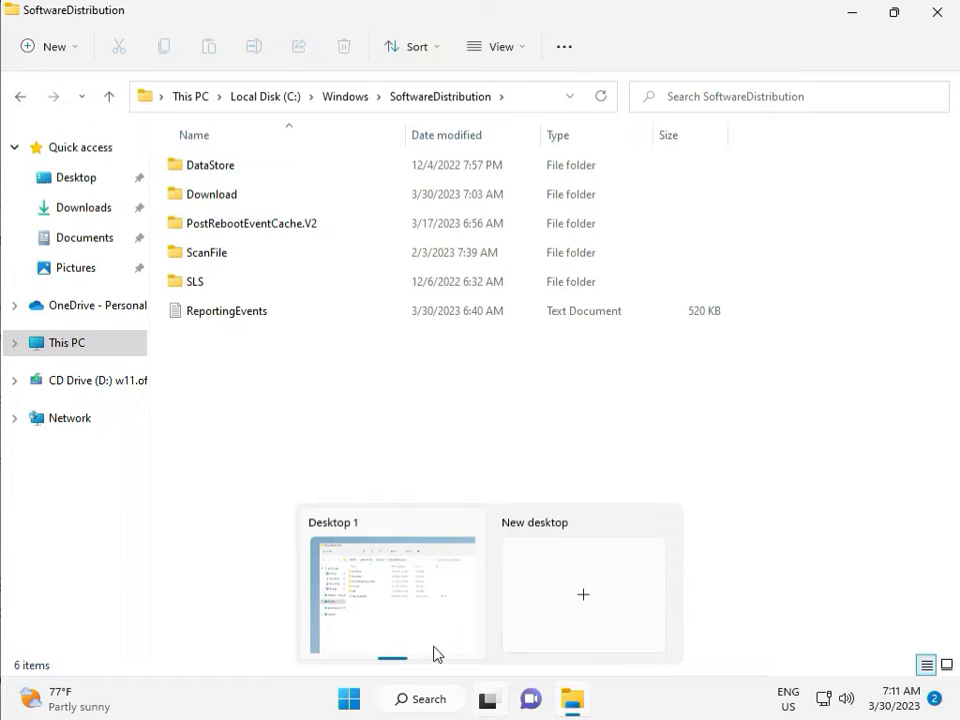
pyautogui.doubleClick(244, 196)
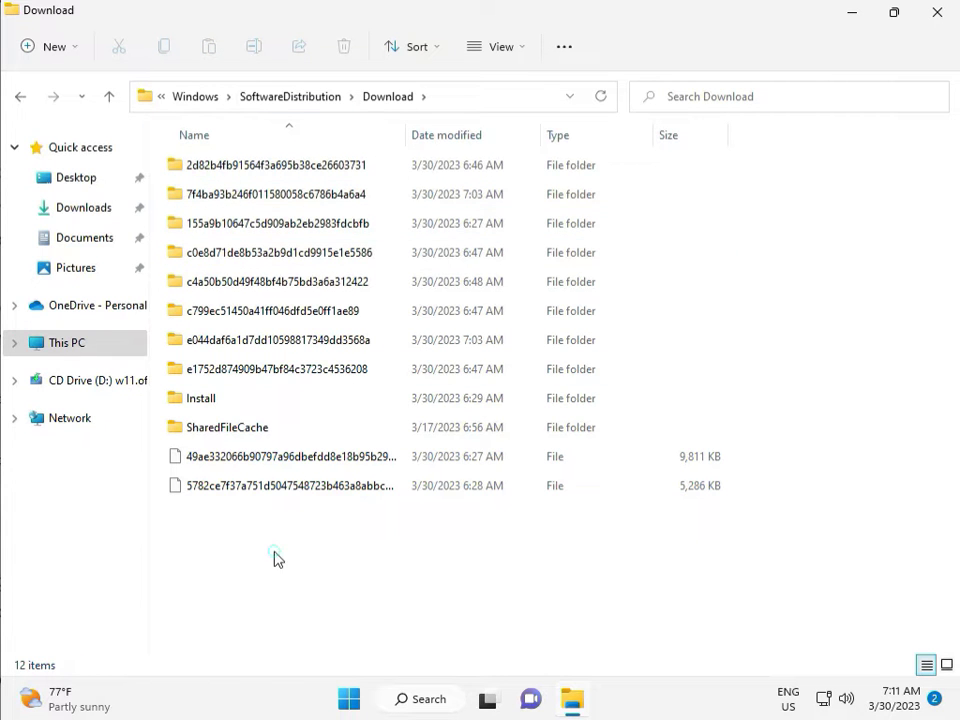
pyautogui.moveTo(275, 551); pyautogui.dragTo(285, 176)
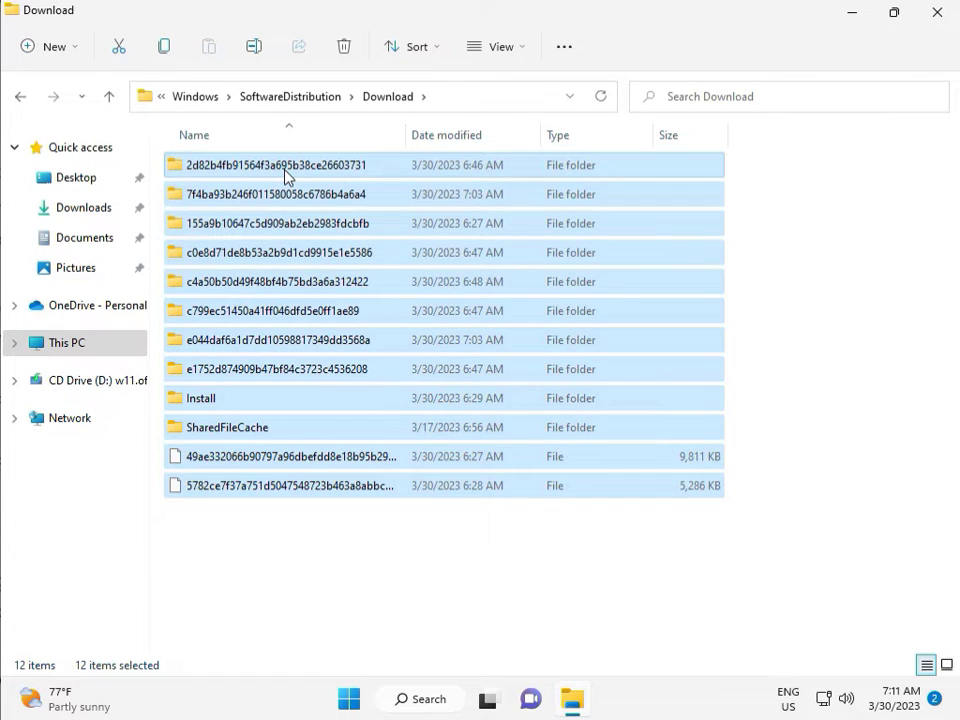
pyautogui.press('Delete')
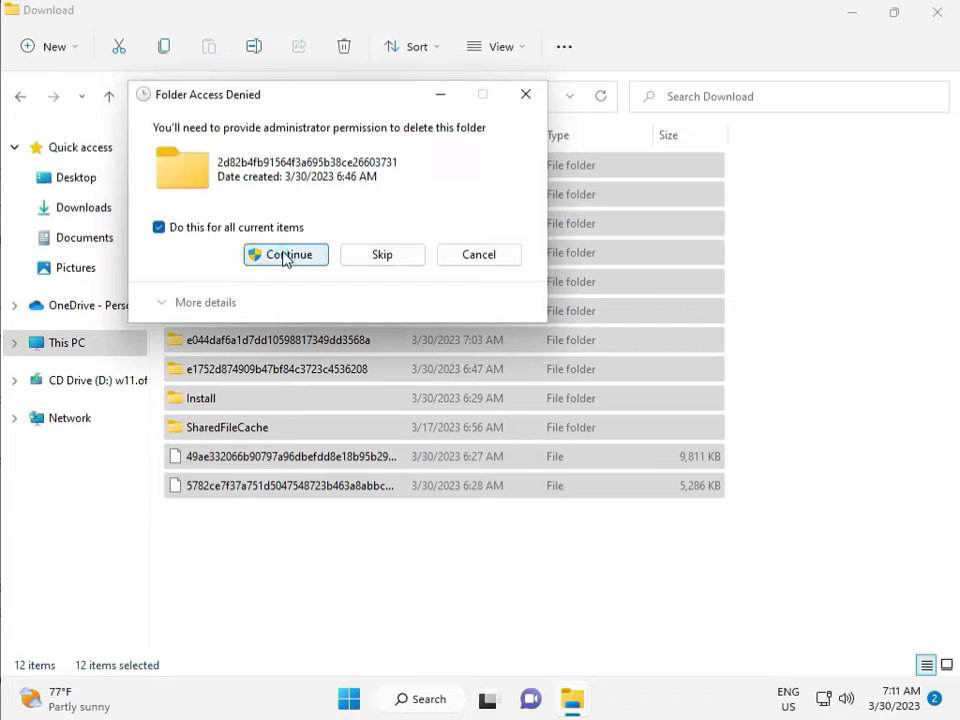
pyautogui.click(285, 256)
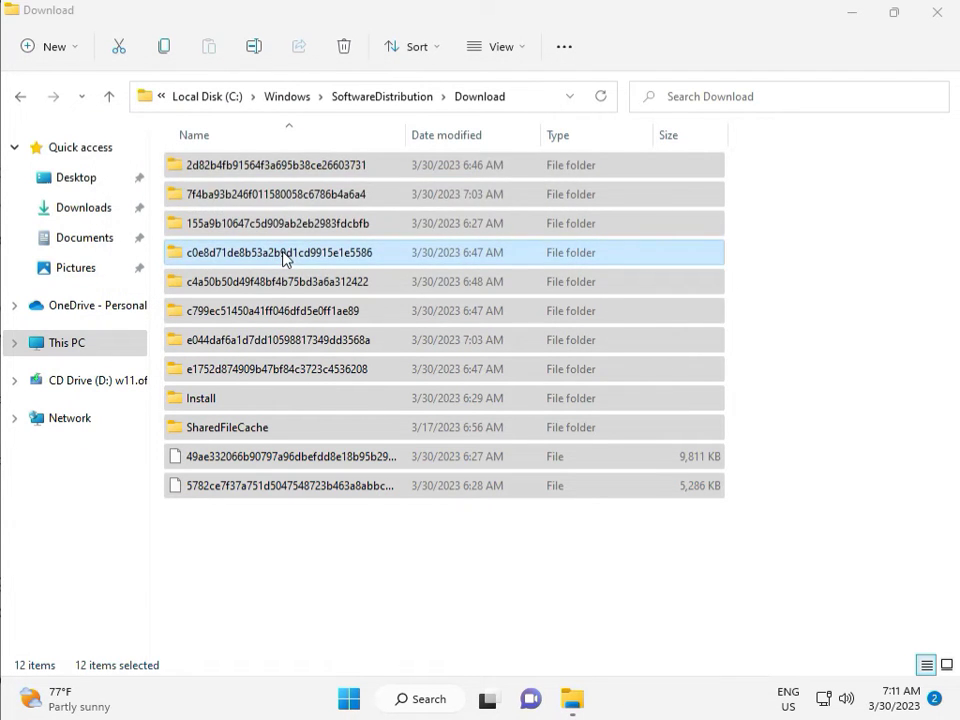
pyautogui.click(383, 96)
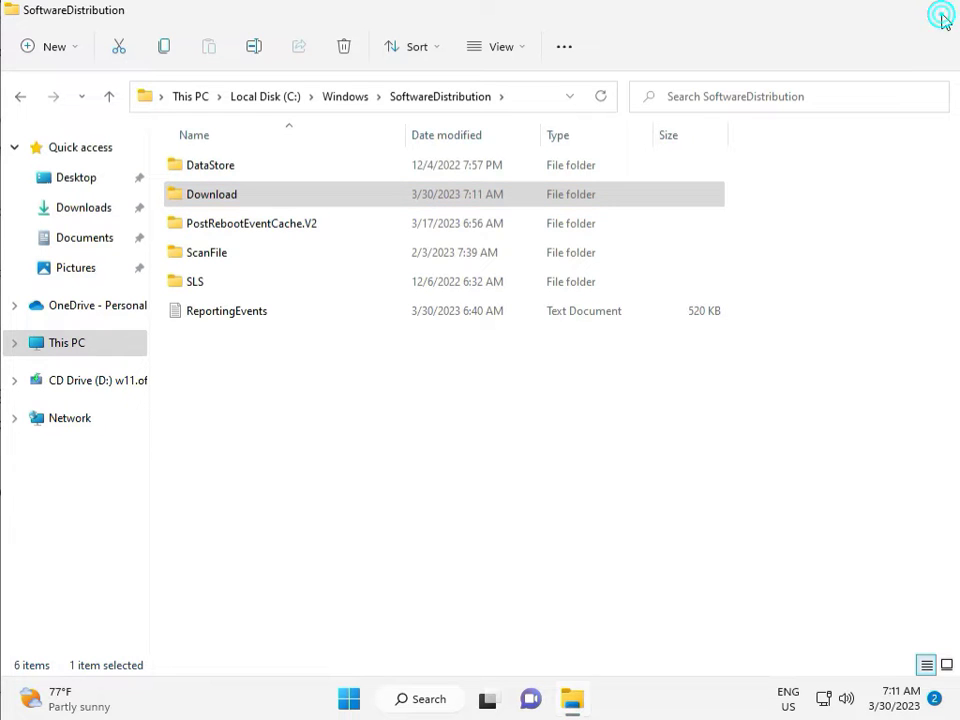
pyautogui.click(937, 14)
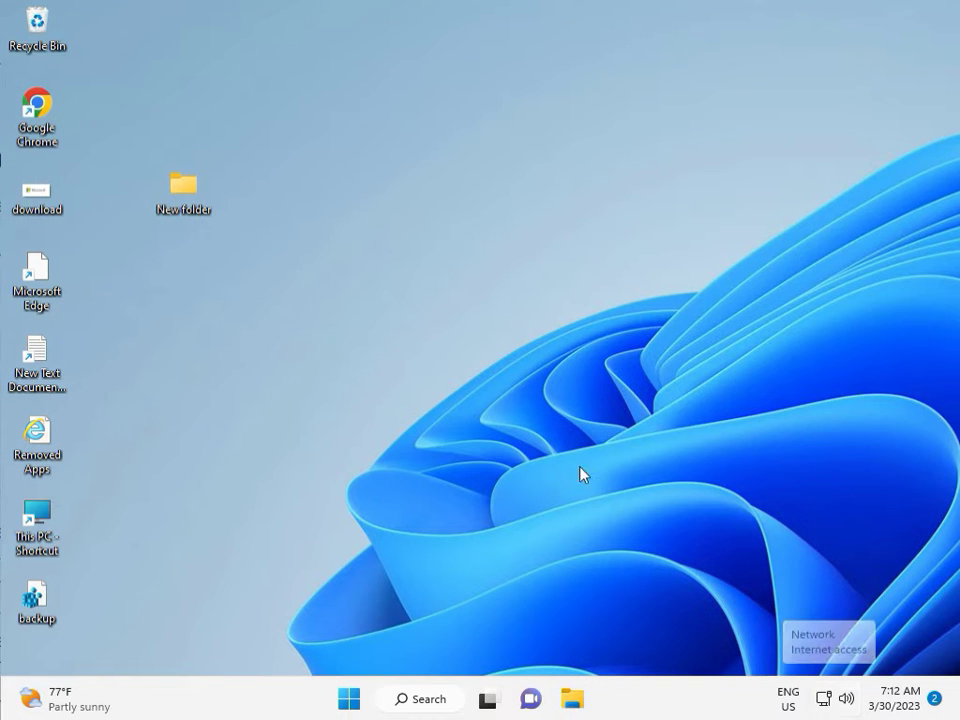
# Step: Open the Services console by running services.msc
pyautogui.click(552, 403)
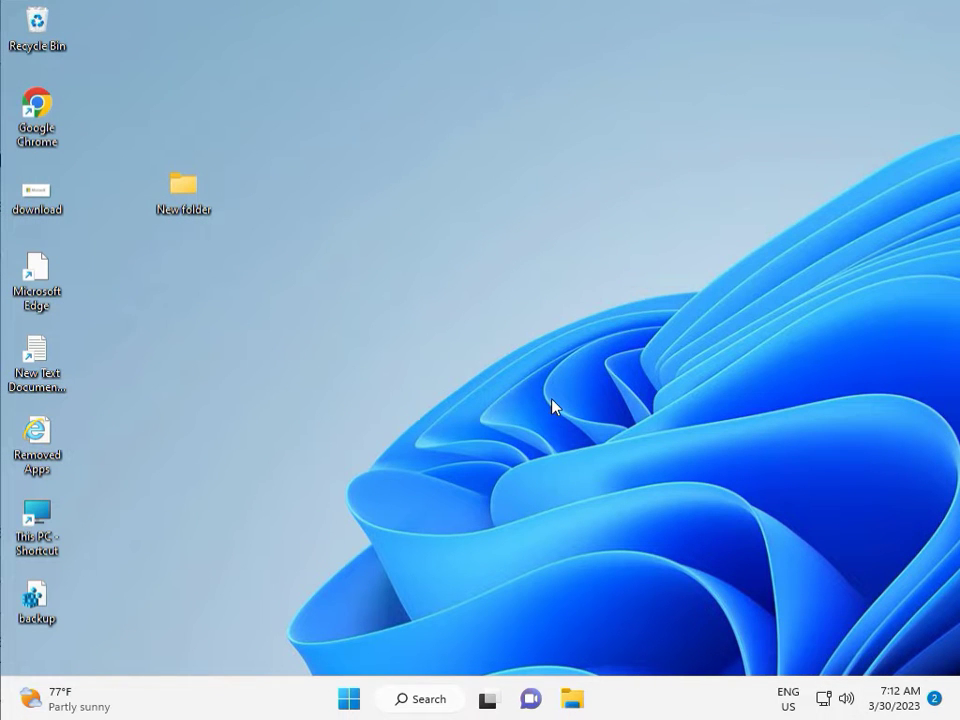
pyautogui.press('super+r')
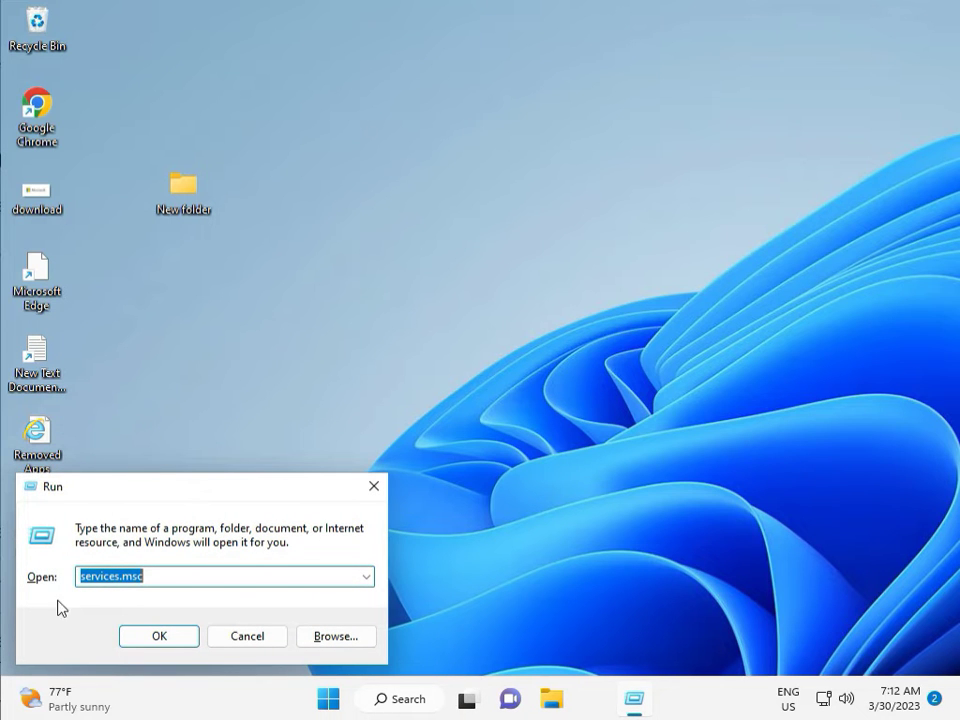
pyautogui.click(159, 636)
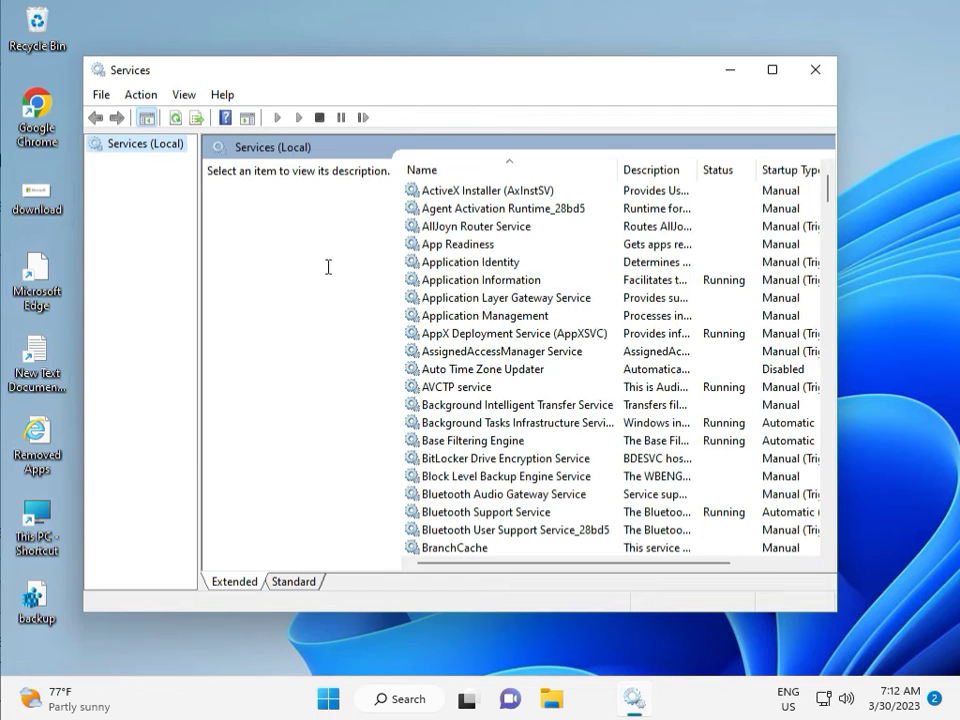
# Step: Find the Windows Update service in the local services list and restart it
pyautogui.click(531, 297)
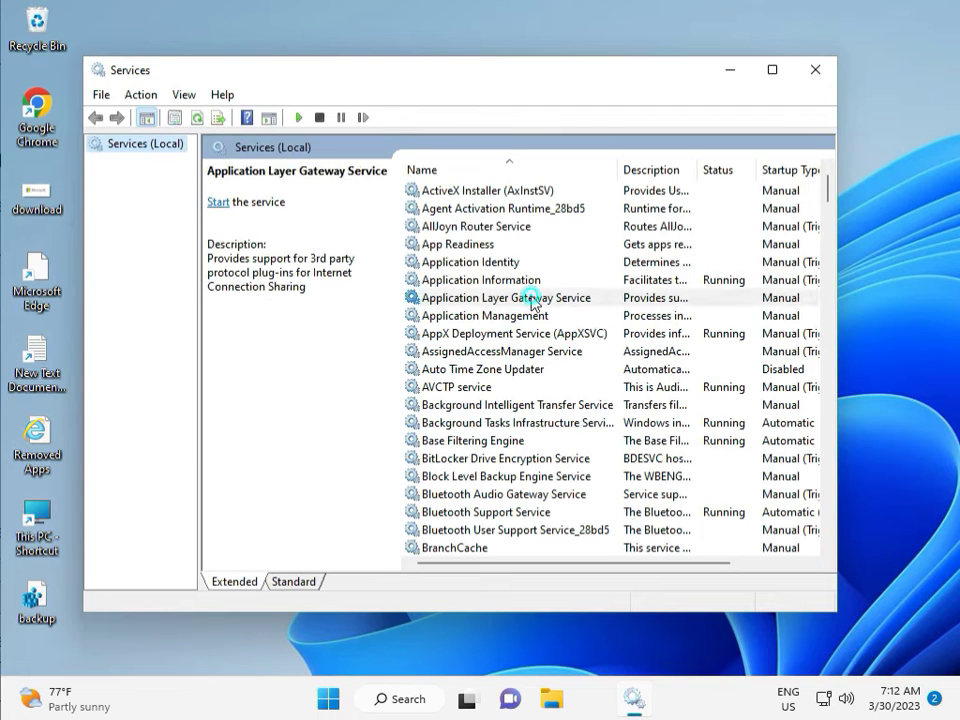
pyautogui.press('w')
pyautogui.scroll(-3, 494, 414)
pyautogui.scroll(-7, 494, 500)
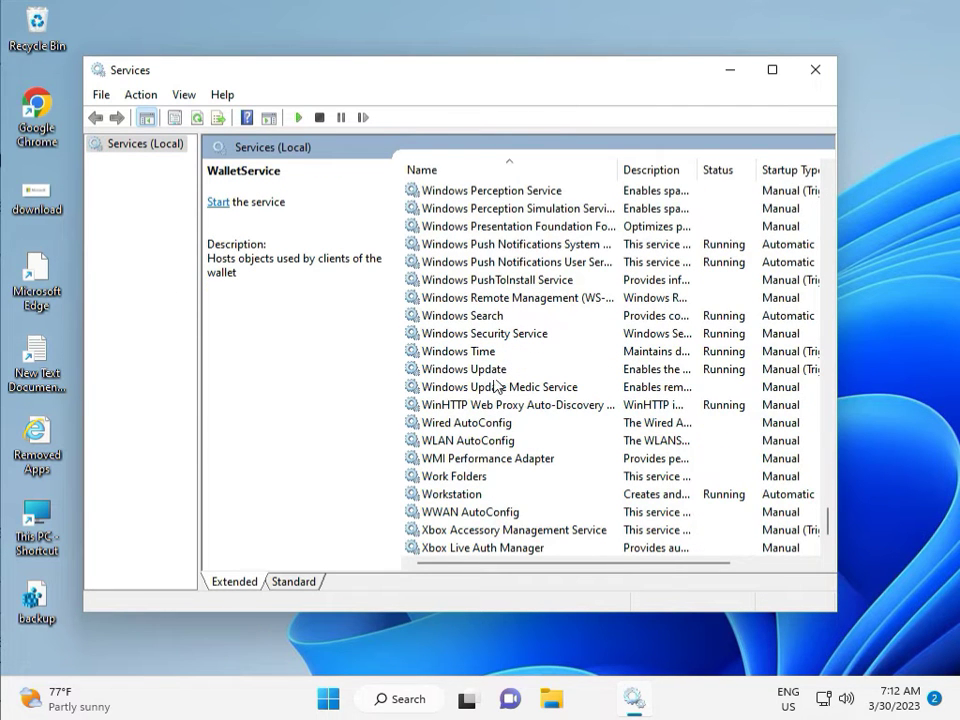
pyautogui.click(497, 369)
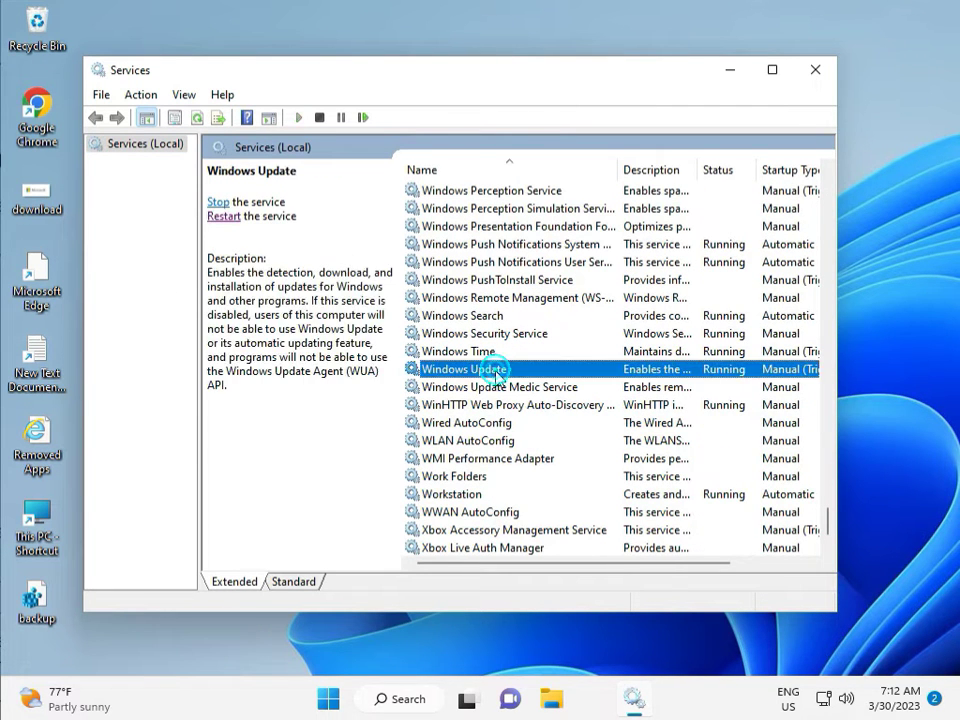
pyautogui.click(218, 203)
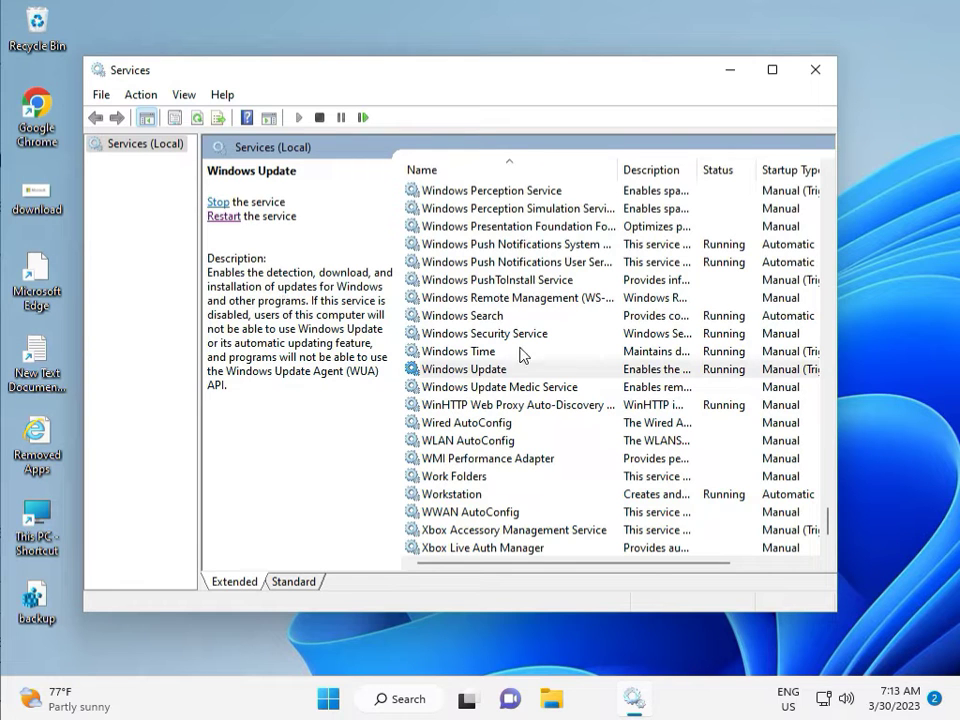
# Step: Set the Windows Update service's startup type to Automatic, apply the change, and close the Services console
pyautogui.doubleClick(489, 370)
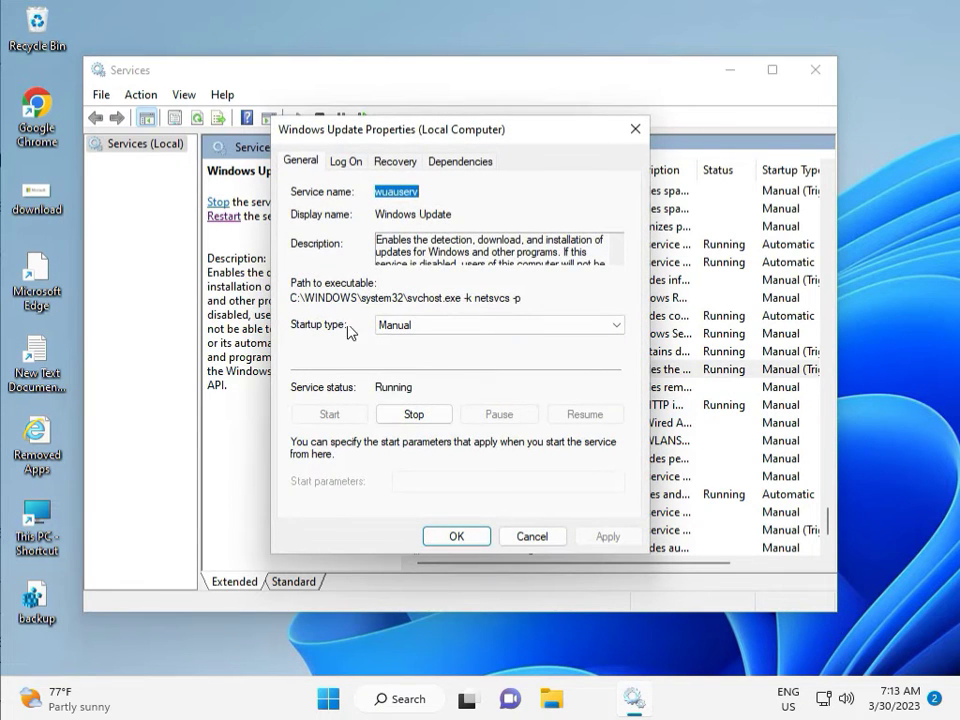
pyautogui.click(410, 325)
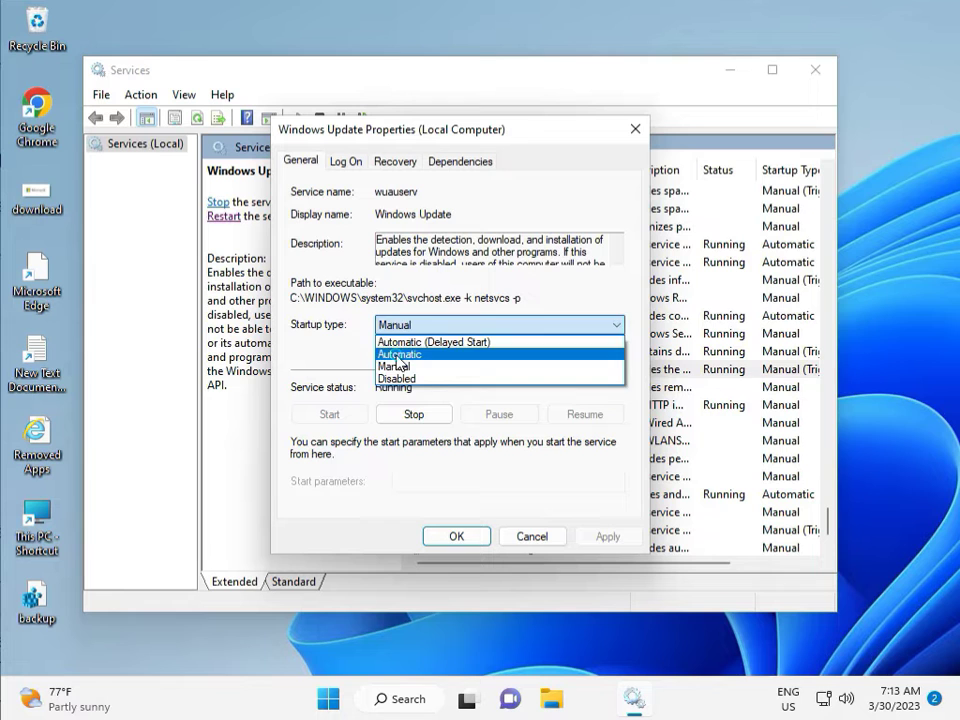
pyautogui.click(398, 355)
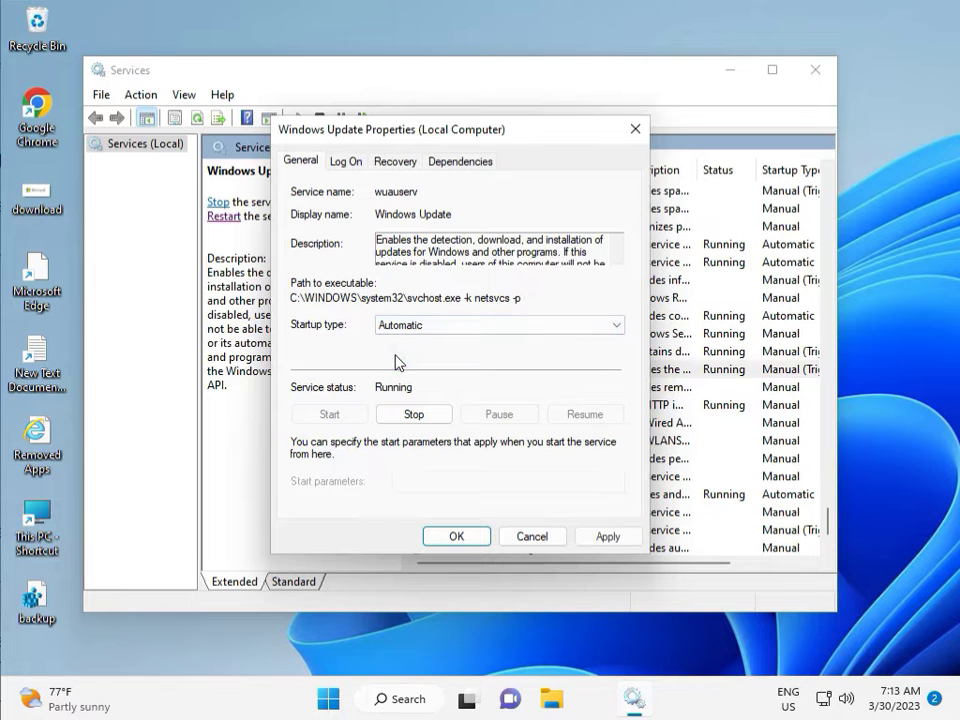
pyautogui.click(609, 537)
pyautogui.click(455, 537)
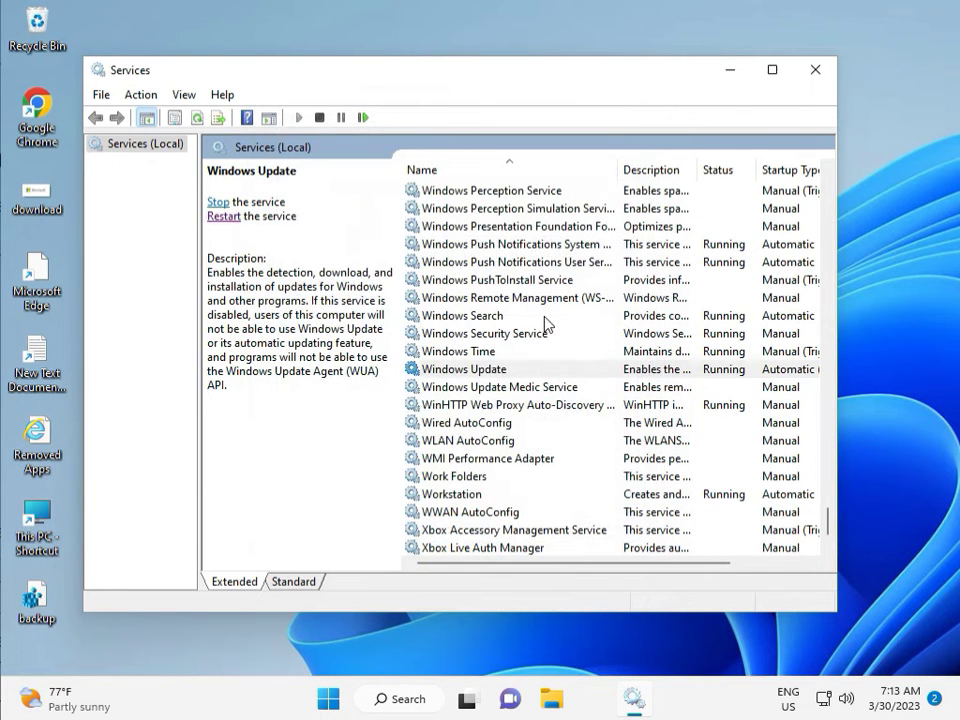
pyautogui.click(815, 69)
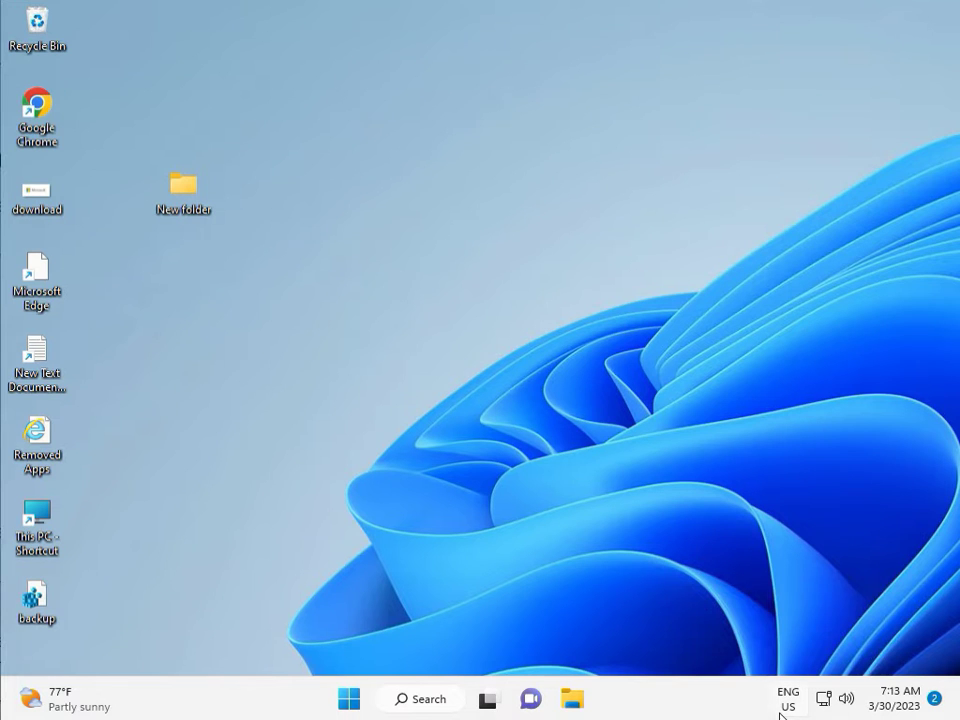
# Step: Open Registry Editor by running regedit and allow it to make changes to the device
pyautogui.click(537, 511)
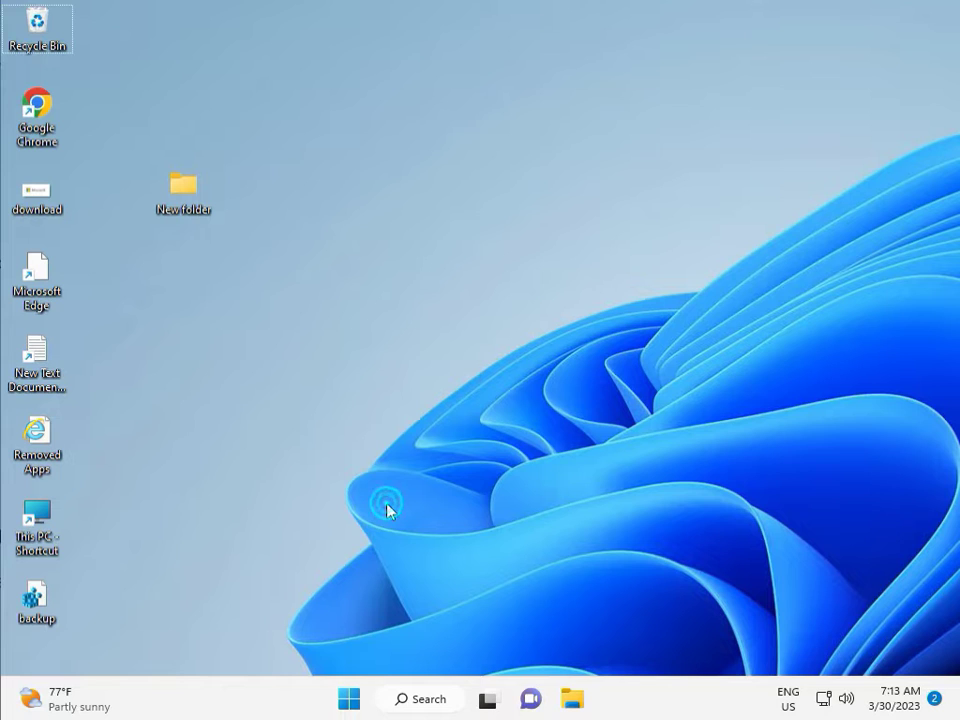
pyautogui.press('super+r')
pyautogui.write('r')
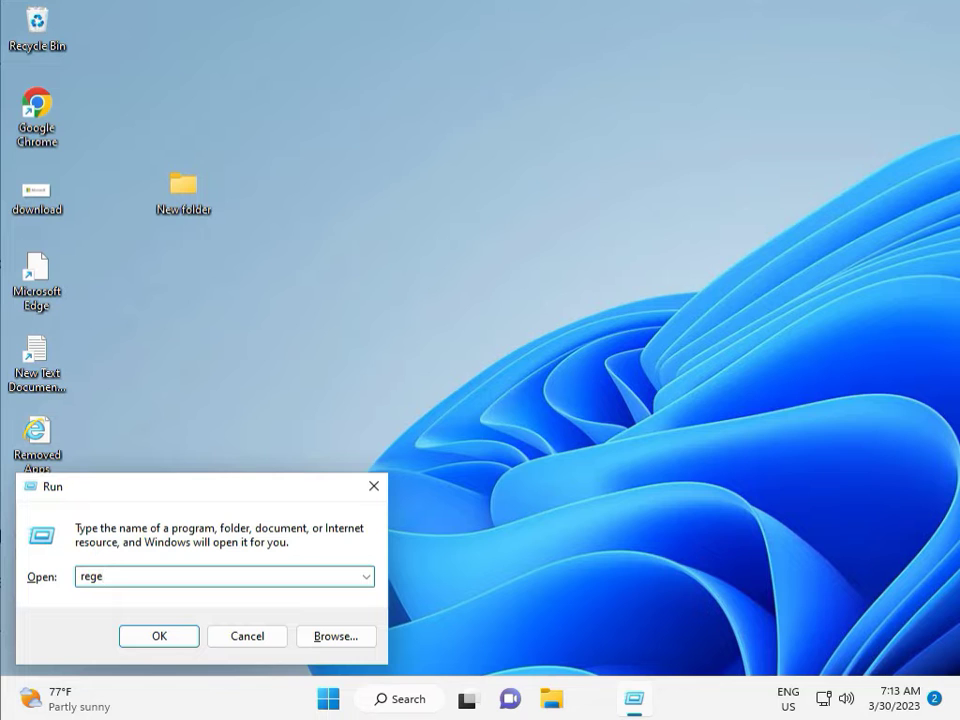
pyautogui.write('egedit')
pyautogui.press('Return')
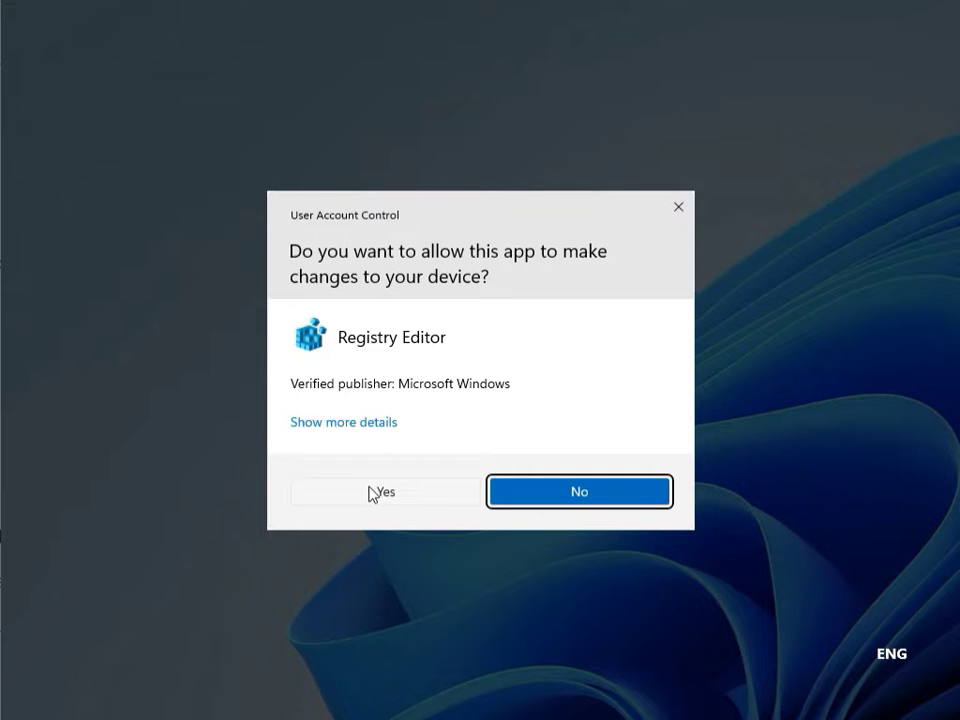
pyautogui.click(374, 493)
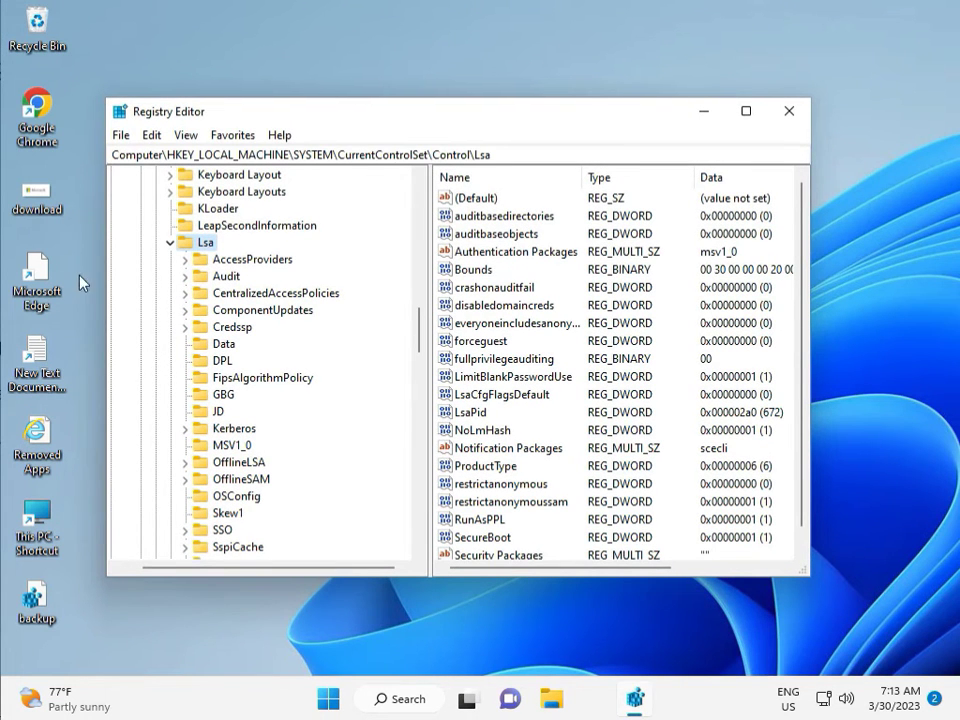
# Step: Examine the subkeys under HKEY_LOCAL_MACHINE\SOFTWARE\Policies\Microsoft\Windows, and close Registry Editor
pyautogui.scroll(20, 168, 260)
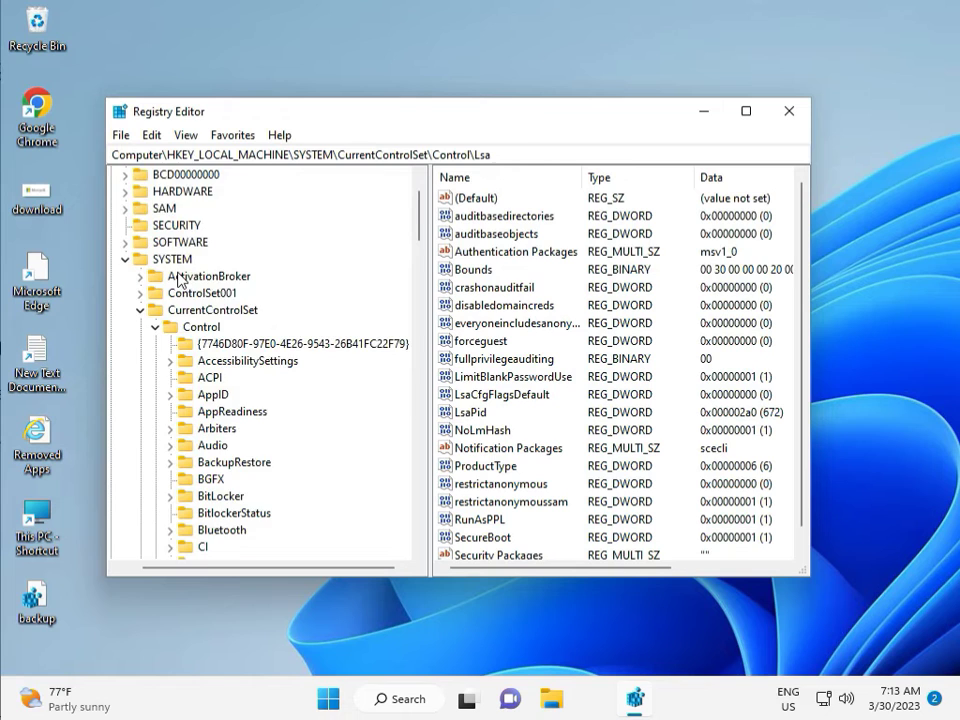
pyautogui.click(124, 327)
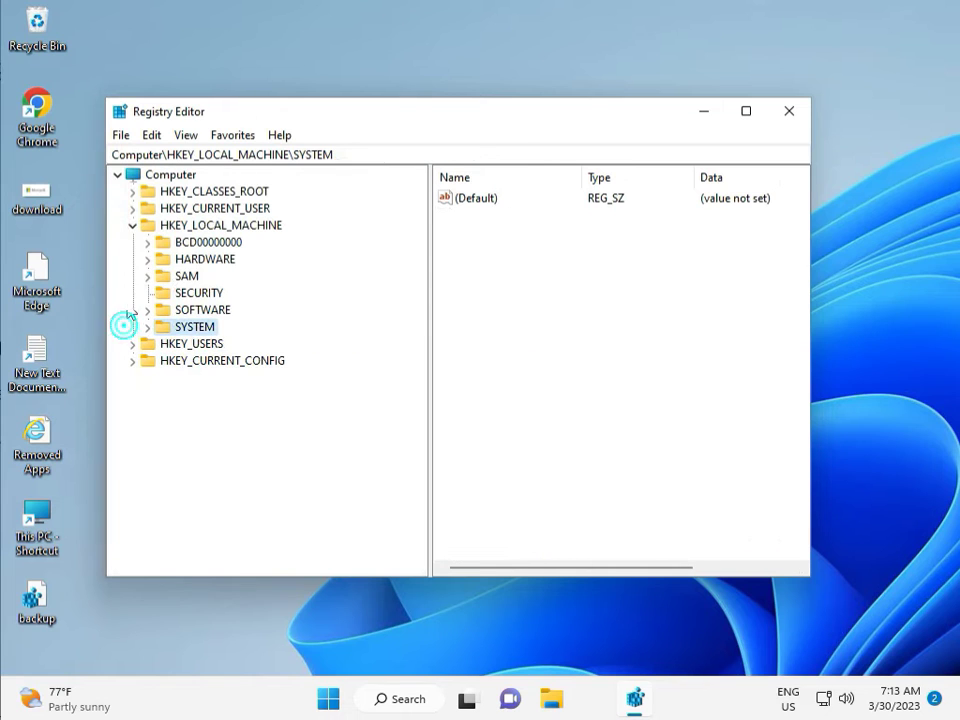
pyautogui.click(135, 225)
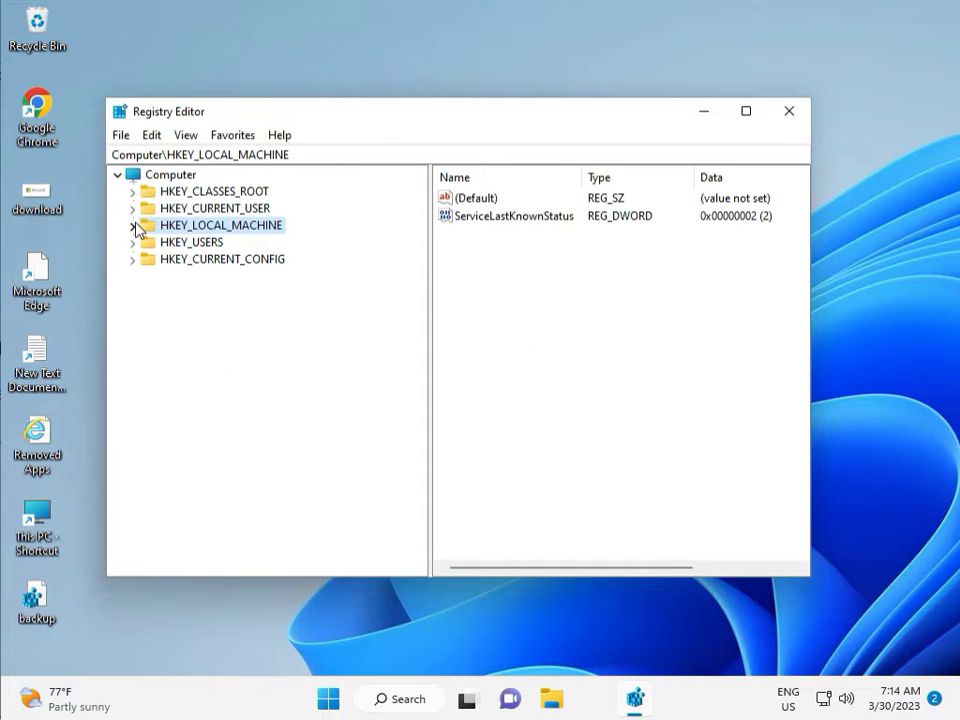
pyautogui.click(134, 225)
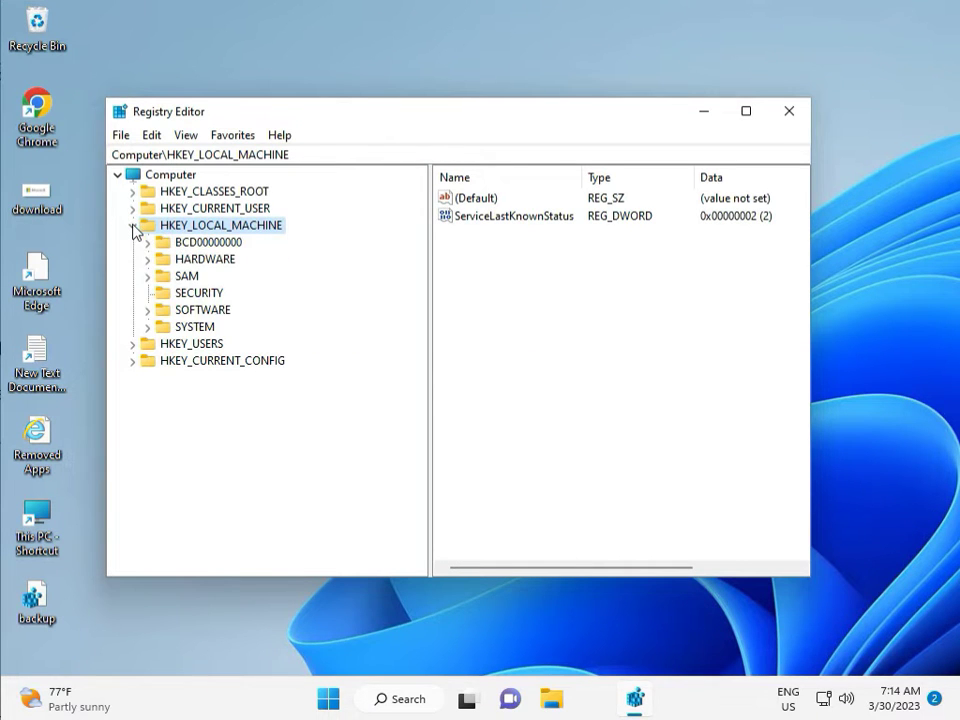
pyautogui.click(147, 311)
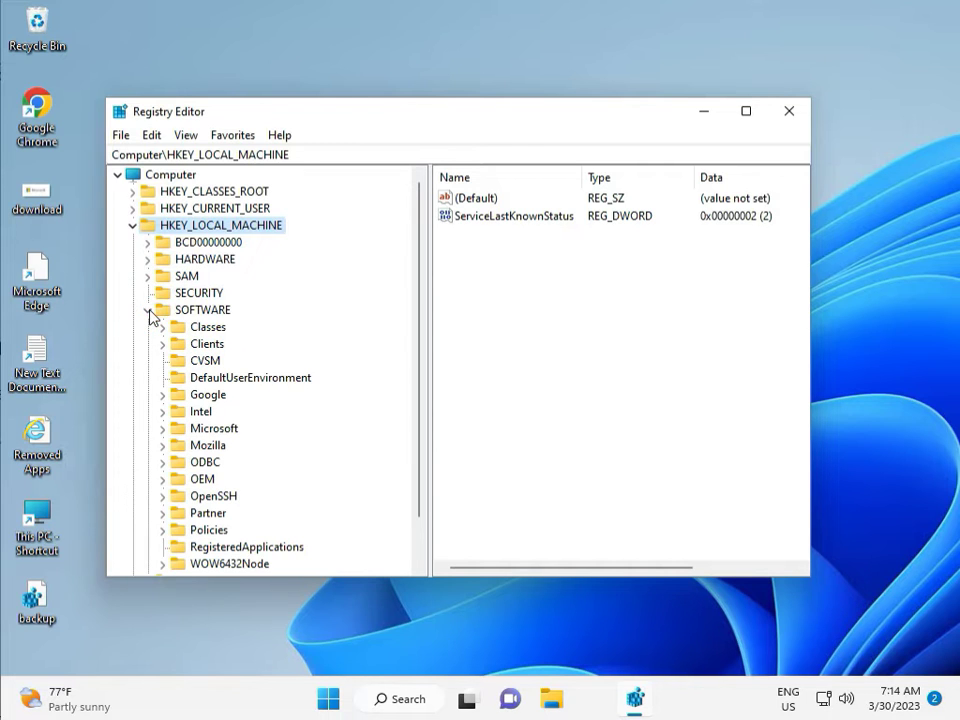
pyautogui.scroll(-1, 197, 398)
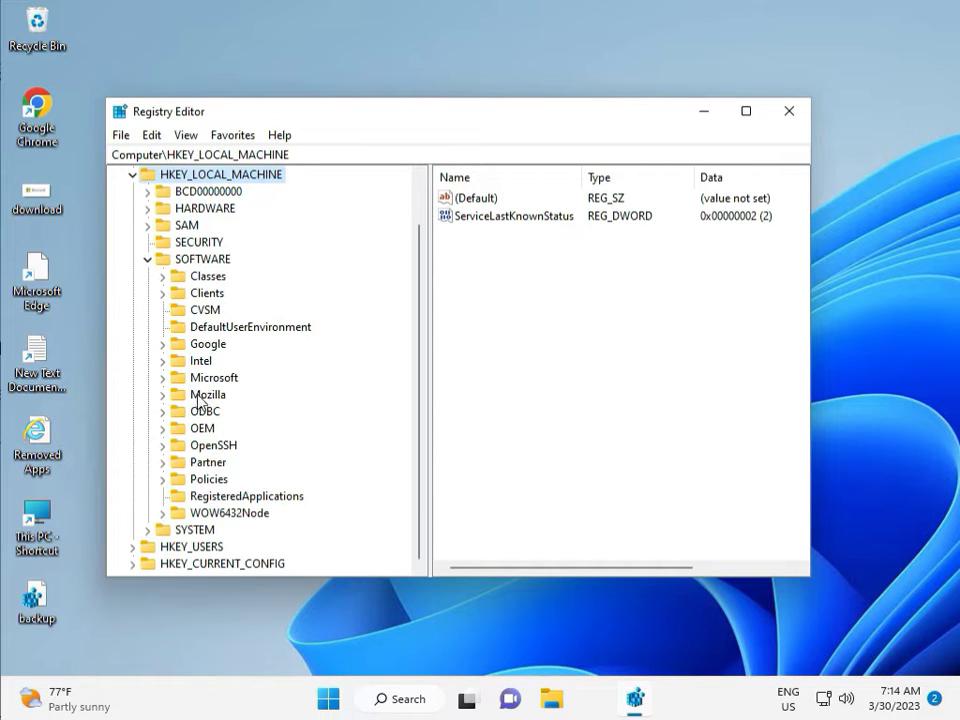
pyautogui.click(164, 479)
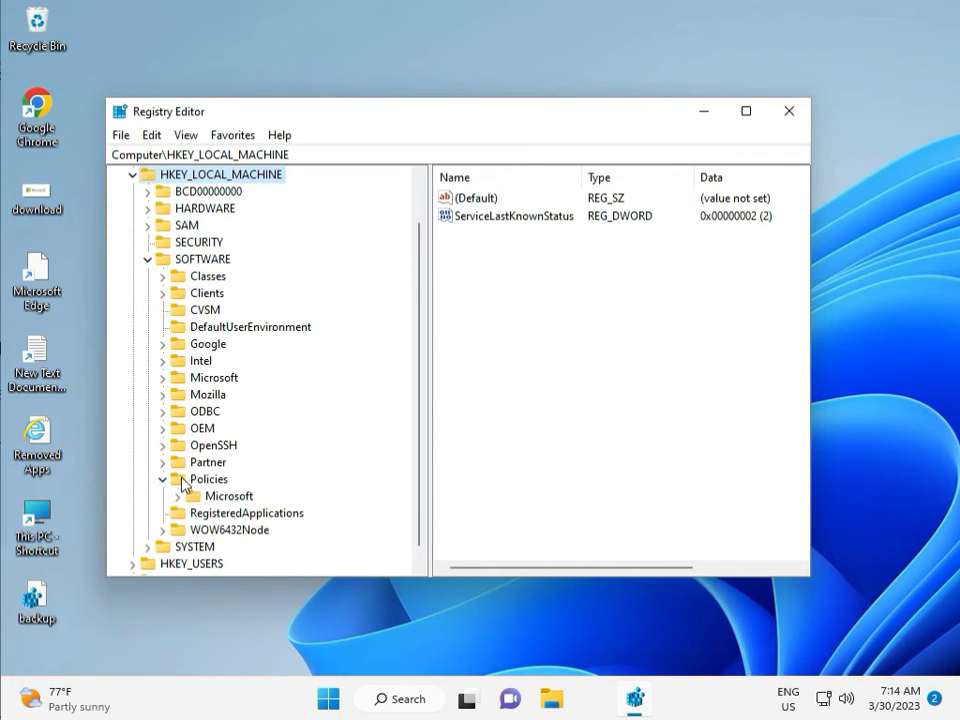
pyautogui.click(178, 496)
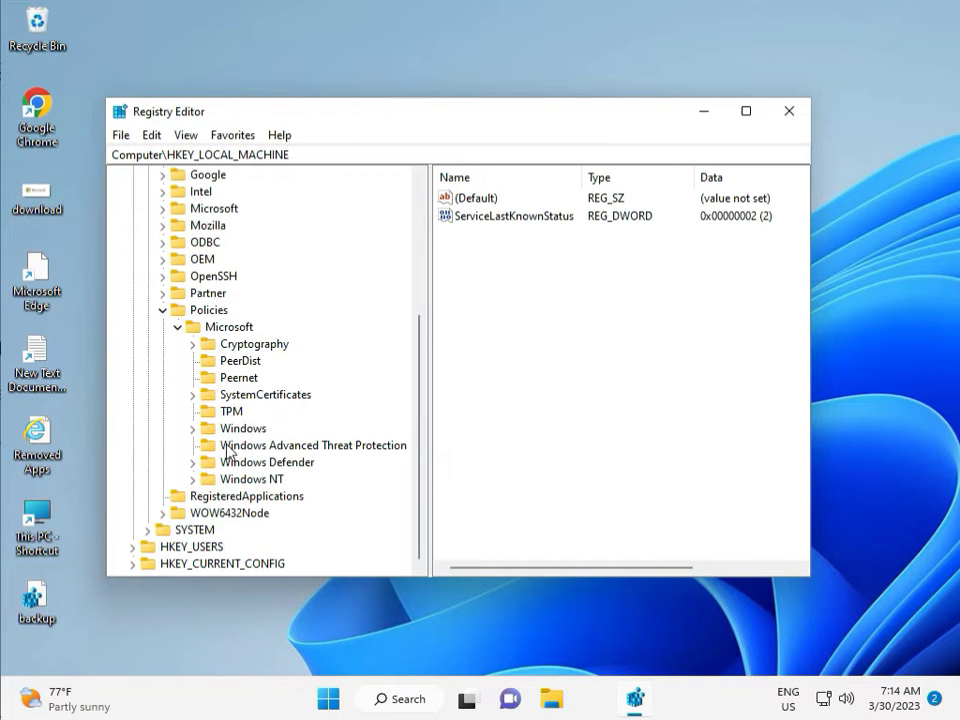
pyautogui.click(192, 428)
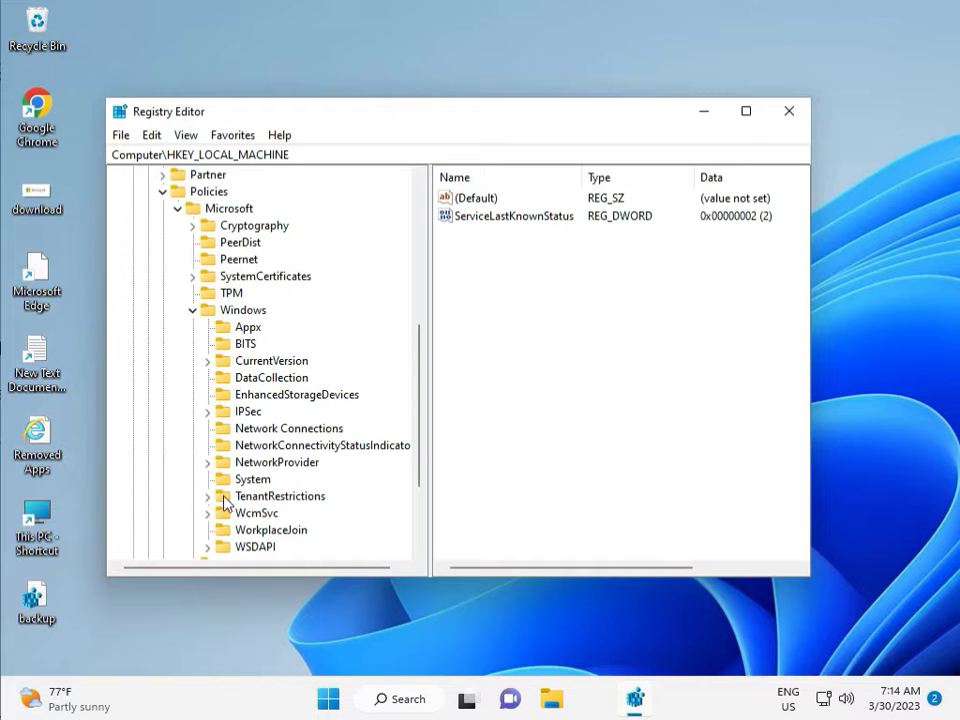
pyautogui.scroll(-1, 226, 537)
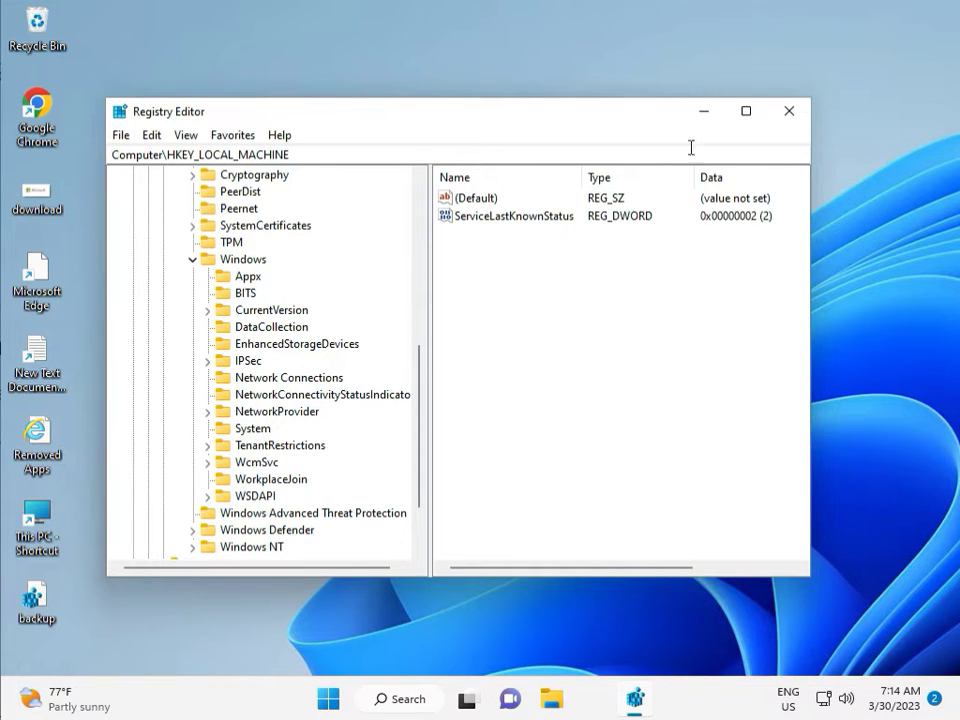
pyautogui.click(789, 111)
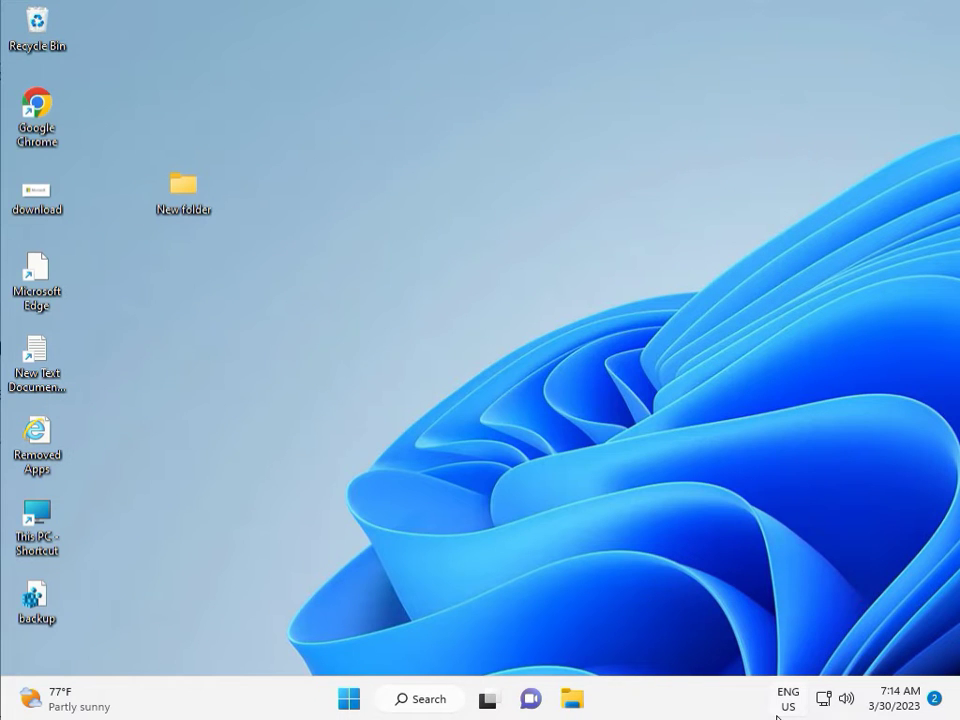
# Step: Search for cmd, open Command Prompt as administrator, and approve the elevation request
pyautogui.click(296, 448)
pyautogui.press('super')
pyautogui.write('cmd')
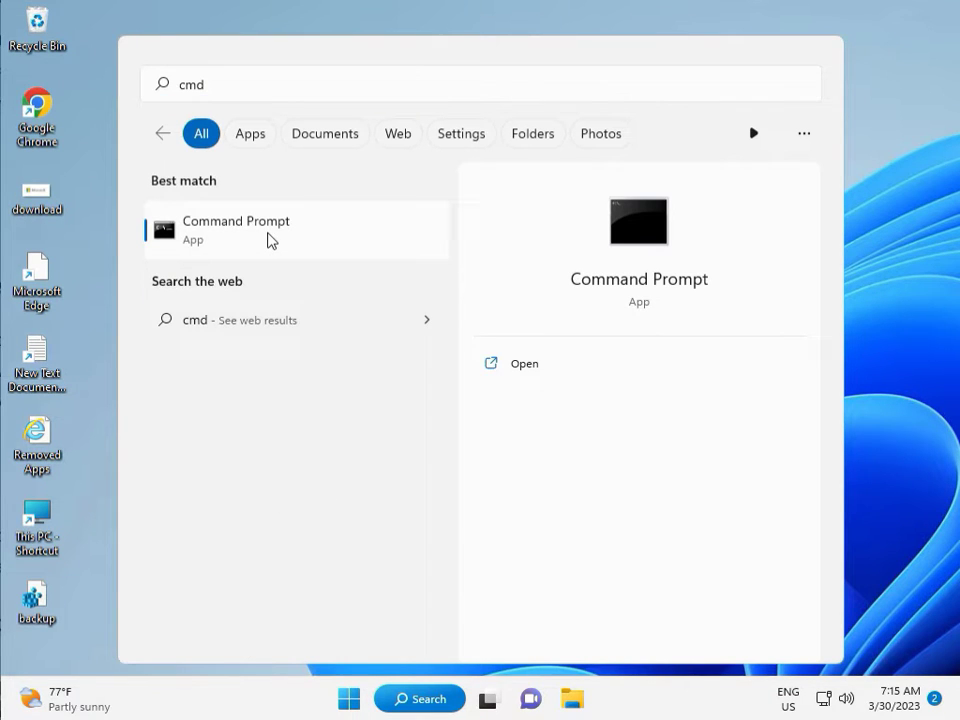
pyautogui.click(513, 396)
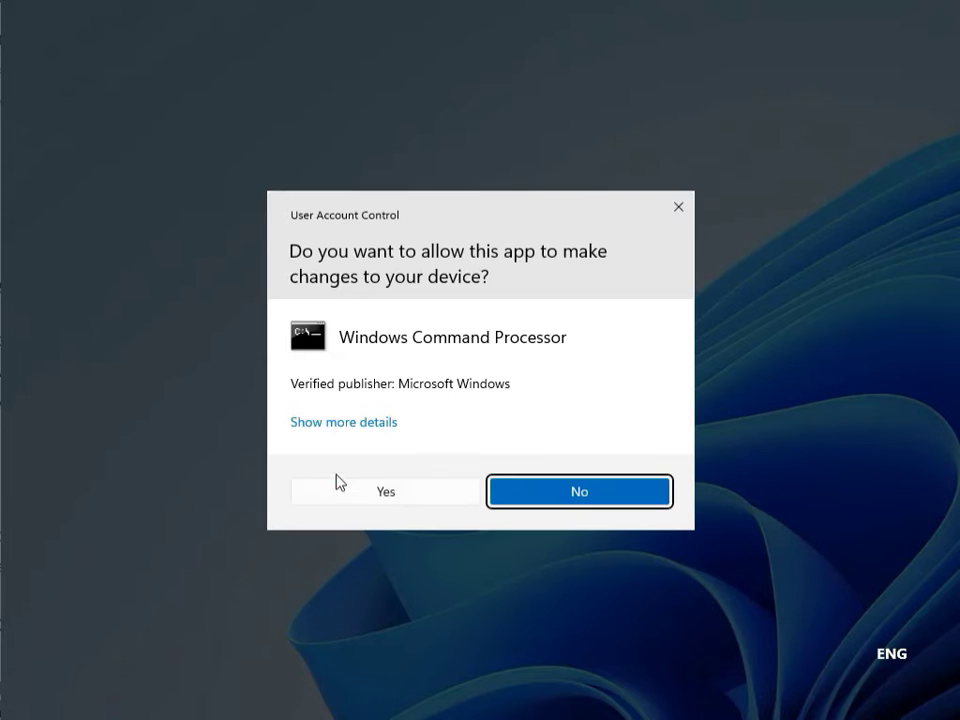
pyautogui.click(354, 489)
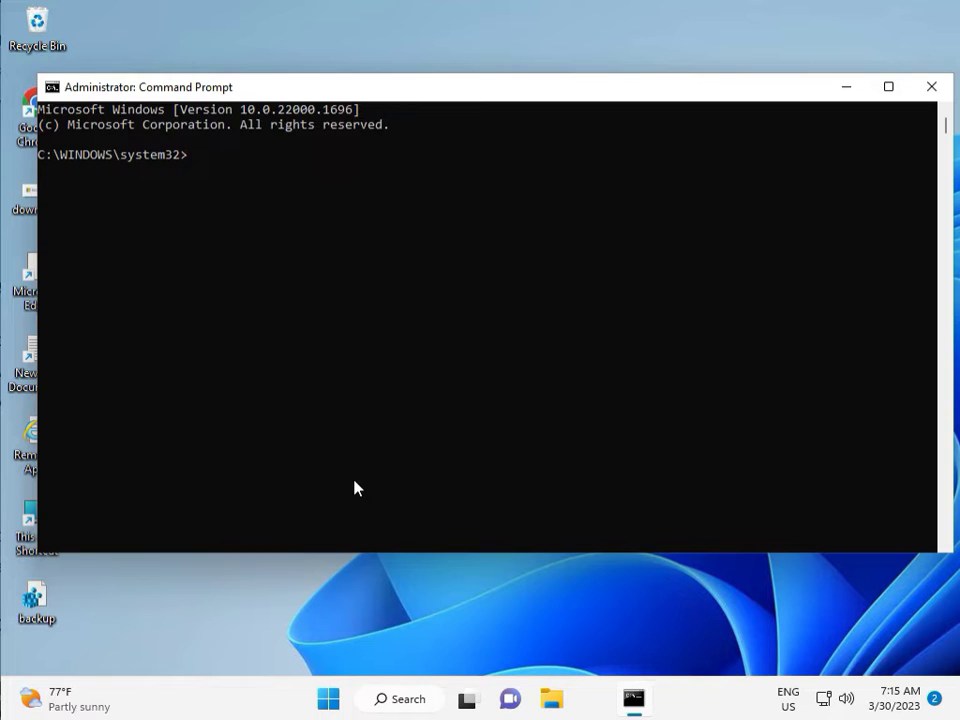
# Step: Run chkdsk /f /r, agree to schedule the disk check for the next restart, and close Command Prompt
pyautogui.write('chkdsk /f /r')
pyautogui.press('Return')
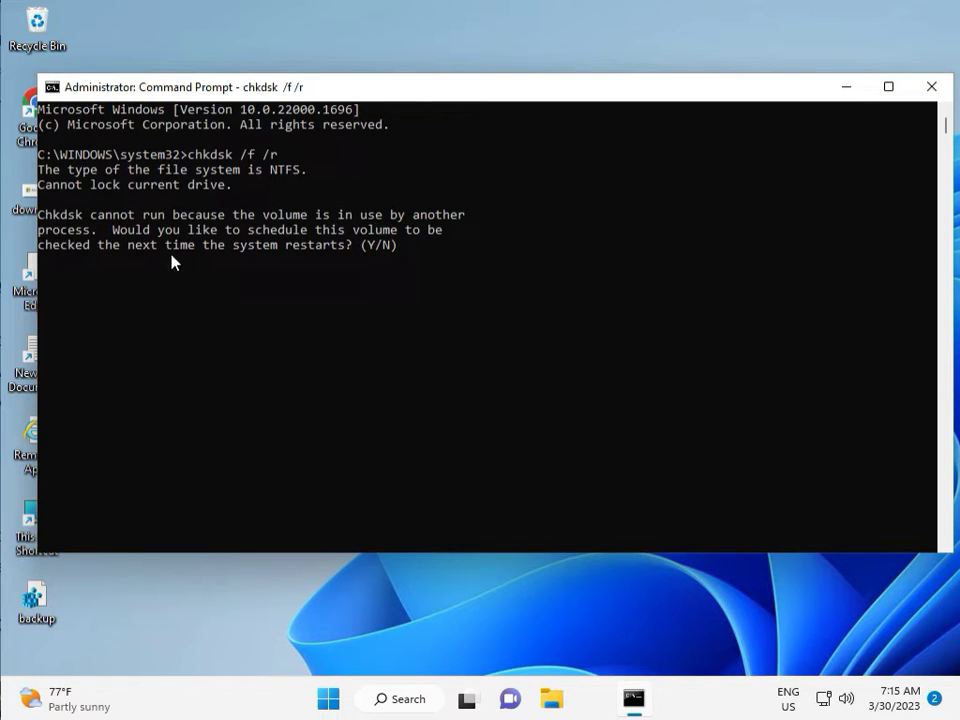
pyautogui.write('y')
pyautogui.press('Return')
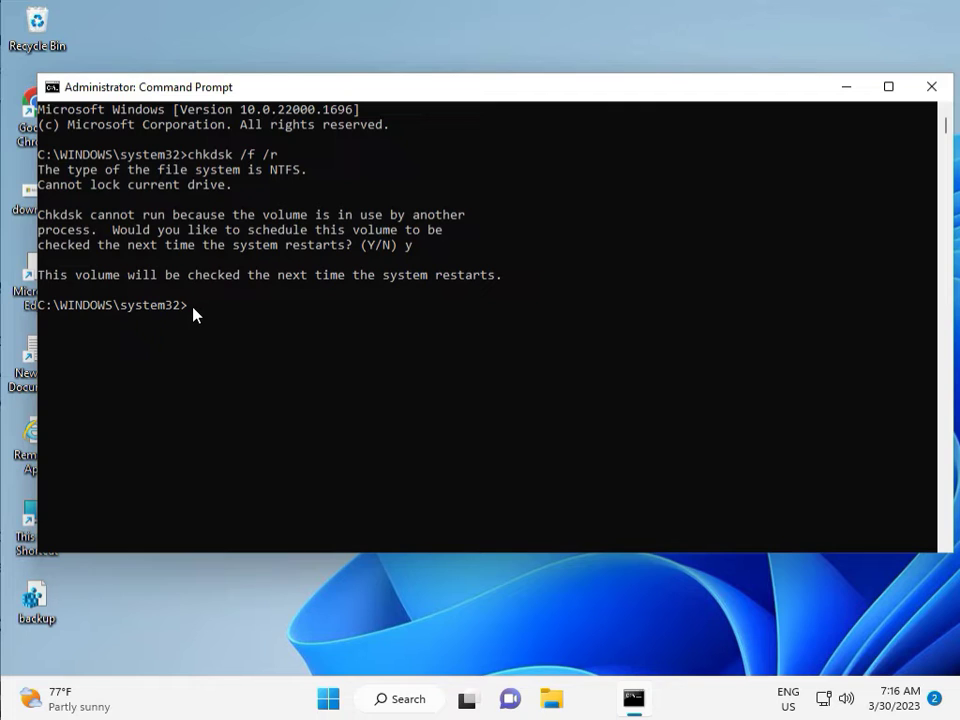
pyautogui.click(931, 88)
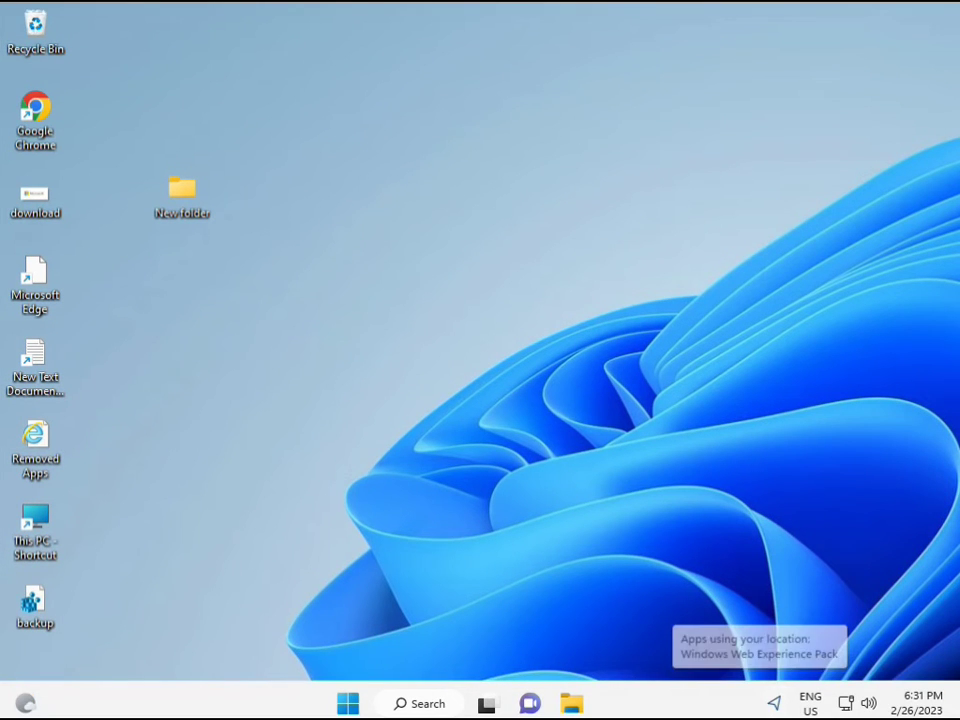
# Step: Open an elevated Command Prompt again by searching for cmd, allowing it to make changes to the device
pyautogui.click(345, 705)
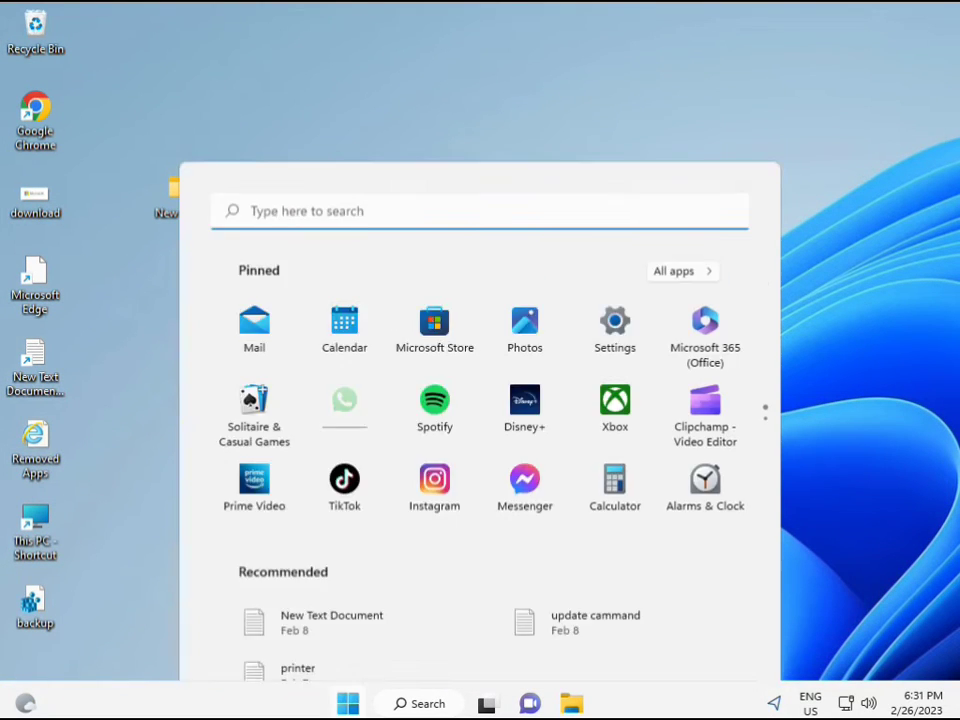
pyautogui.click(400, 704)
pyautogui.write('cmd')
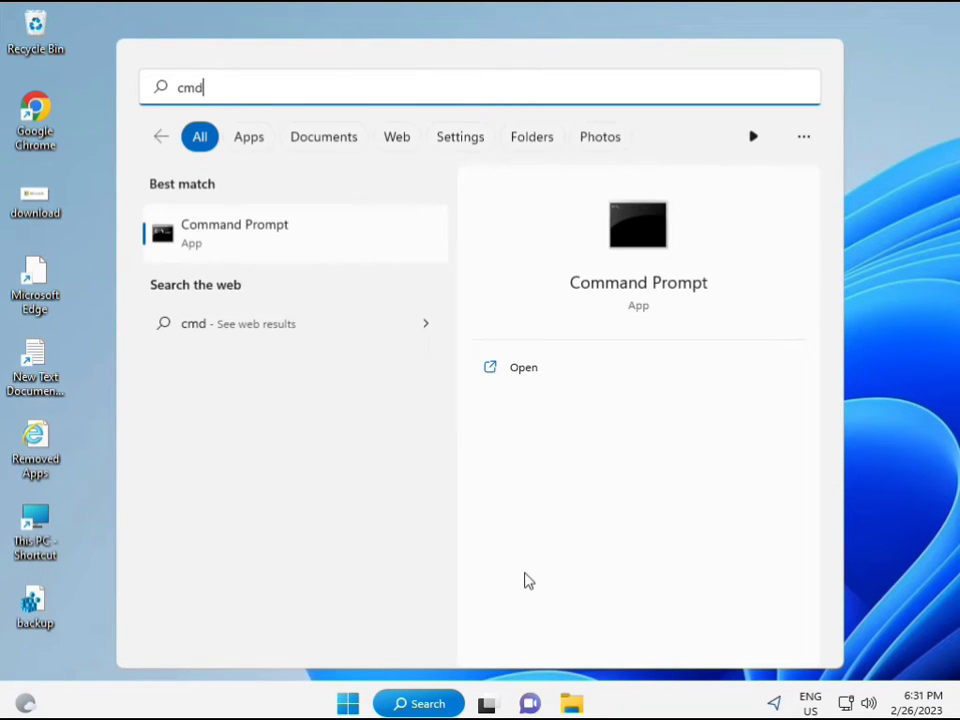
pyautogui.click(212, 235)
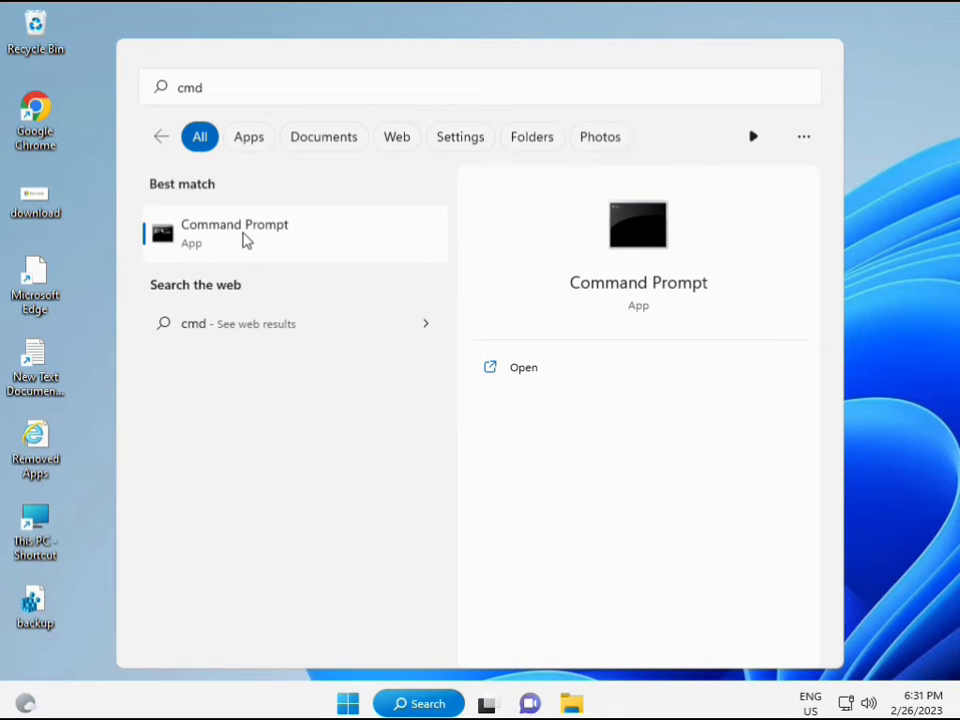
pyautogui.rightClick(245, 240)
pyautogui.press('Escape')
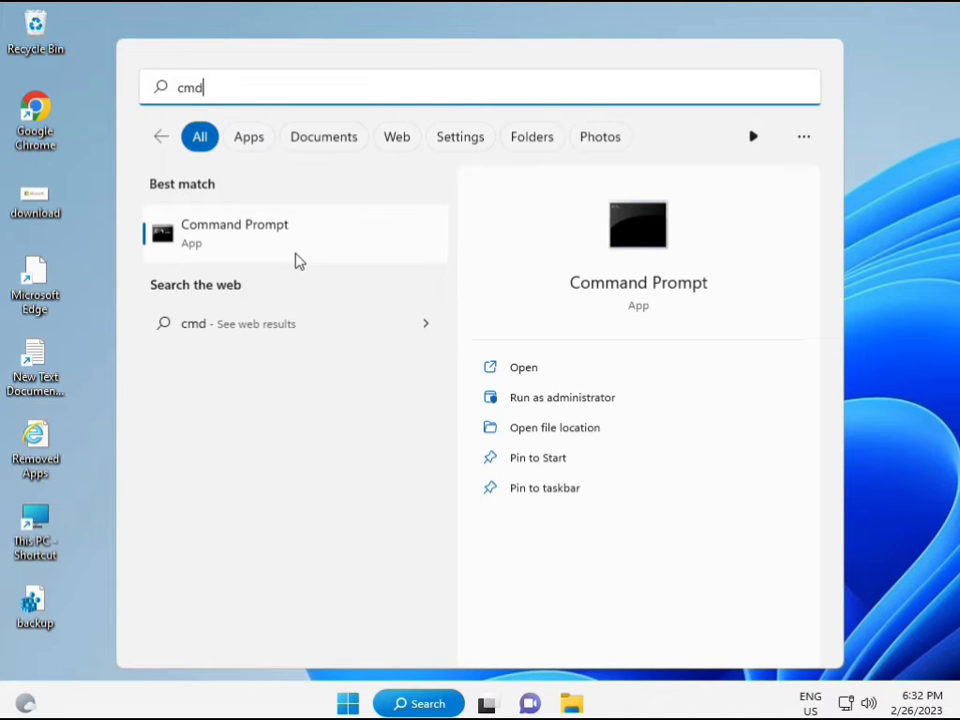
pyautogui.hotkey('ctrl', 'shift', 'Return')
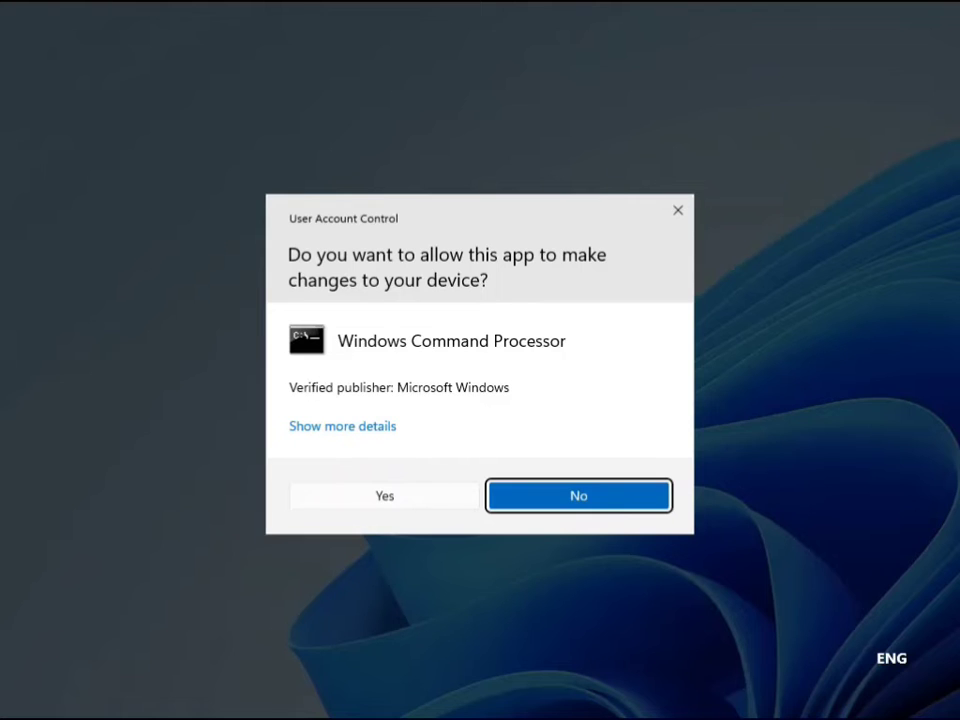
pyautogui.click(386, 495)
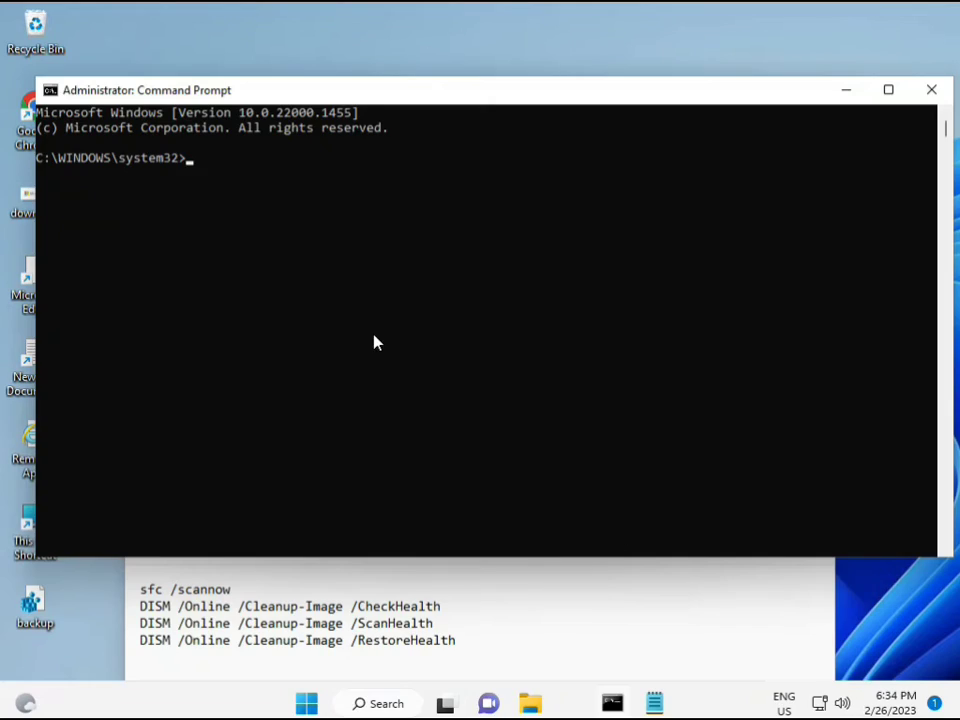
pyautogui.click(191, 161)
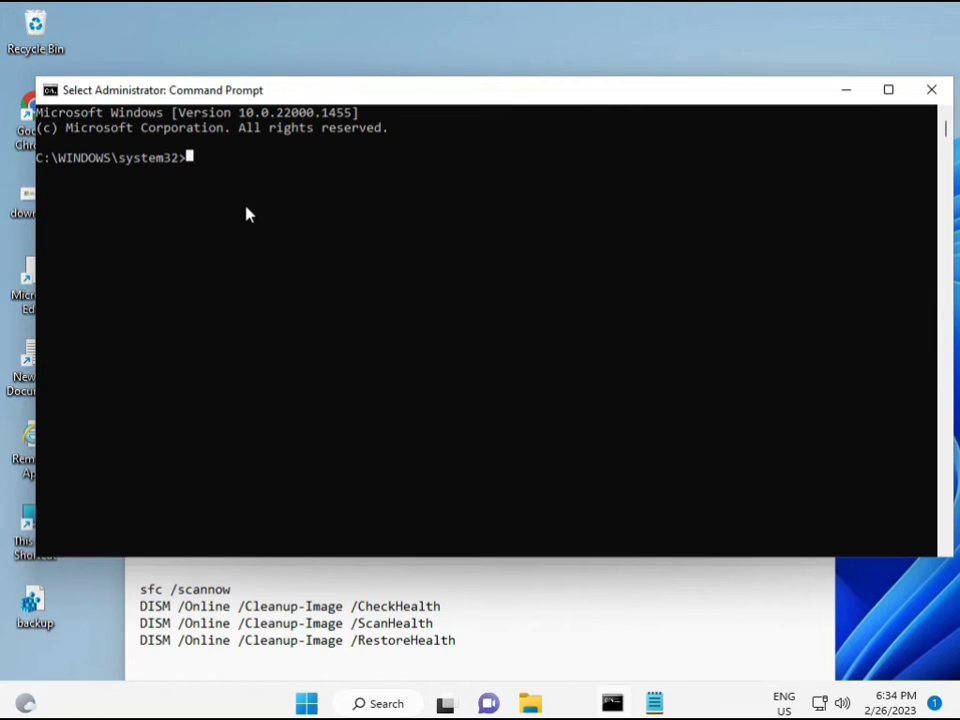
pyautogui.write('sca')
pyautogui.press('BackSpace')
pyautogui.press('BackSpace')
pyautogui.press('BackSpace')
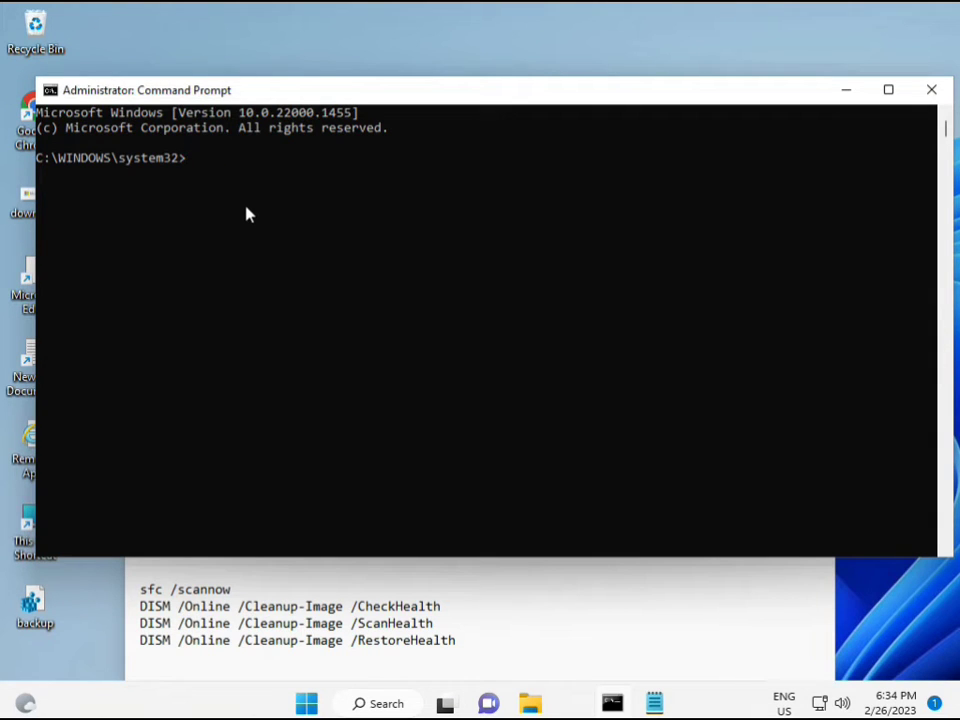
# Step: Run sfc /scannow, and once it finishes run DISM /Online /Cleanup-Image /CheckHealth copied from the Notepad command list
pyautogui.write('sfc /scannow')
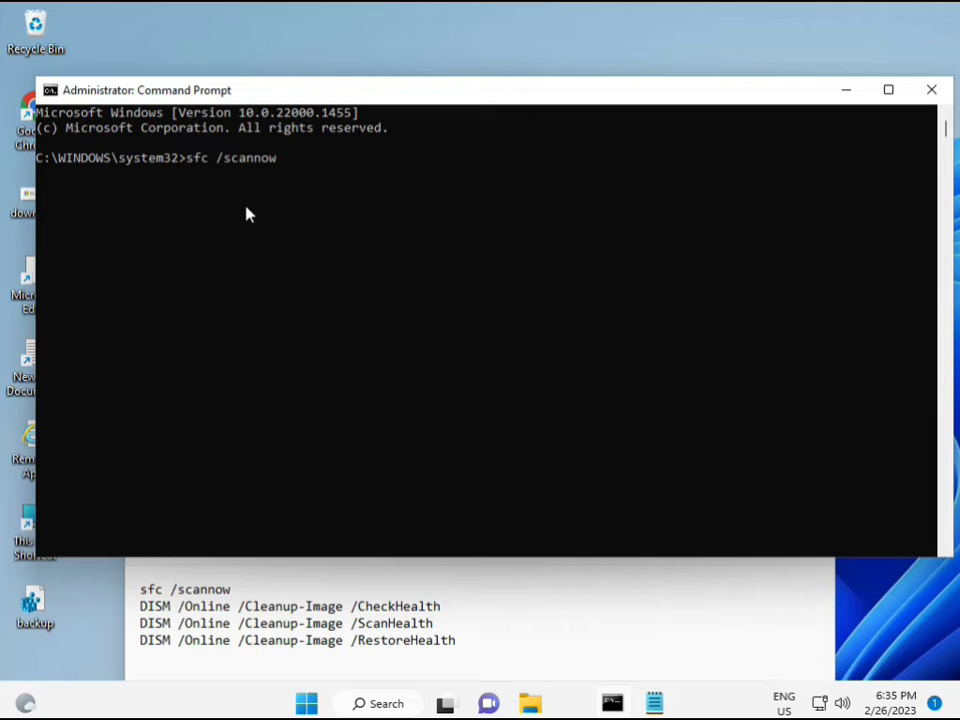
pyautogui.press('Return')
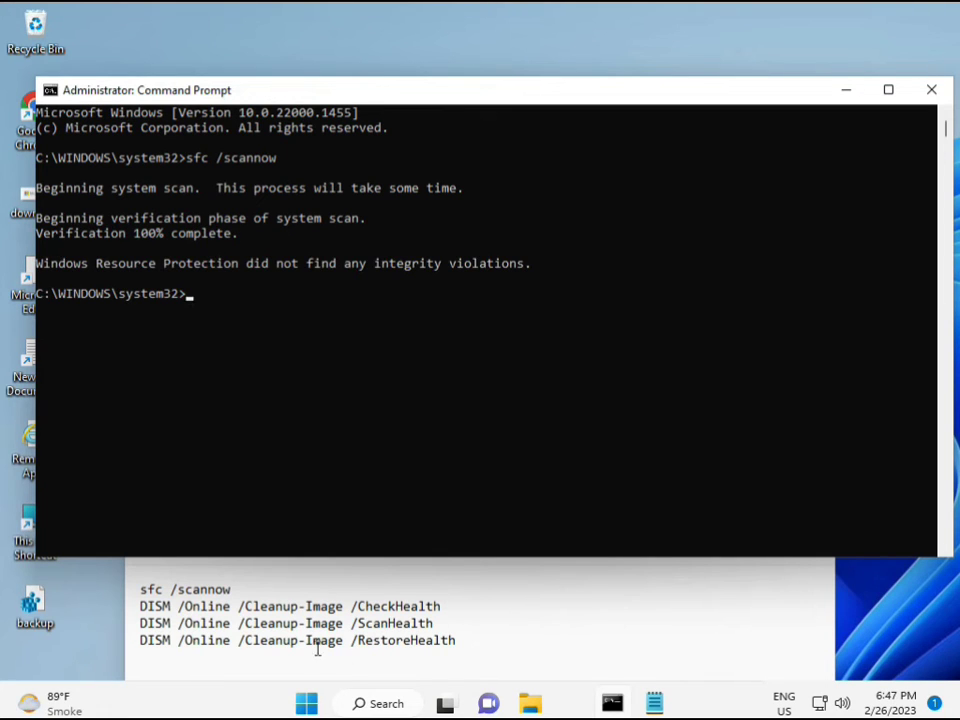
pyautogui.click(146, 603)
pyautogui.moveTo(146, 603); pyautogui.dragTo(450, 606)
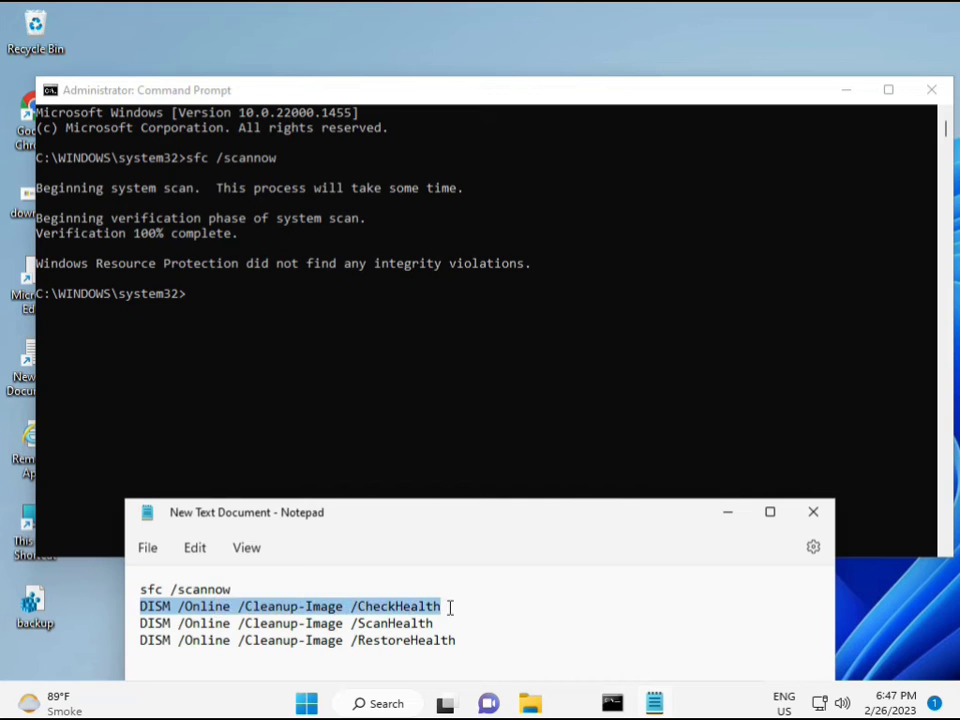
pyautogui.rightClick(257, 608)
pyautogui.click(271, 314)
pyautogui.click(195, 304)
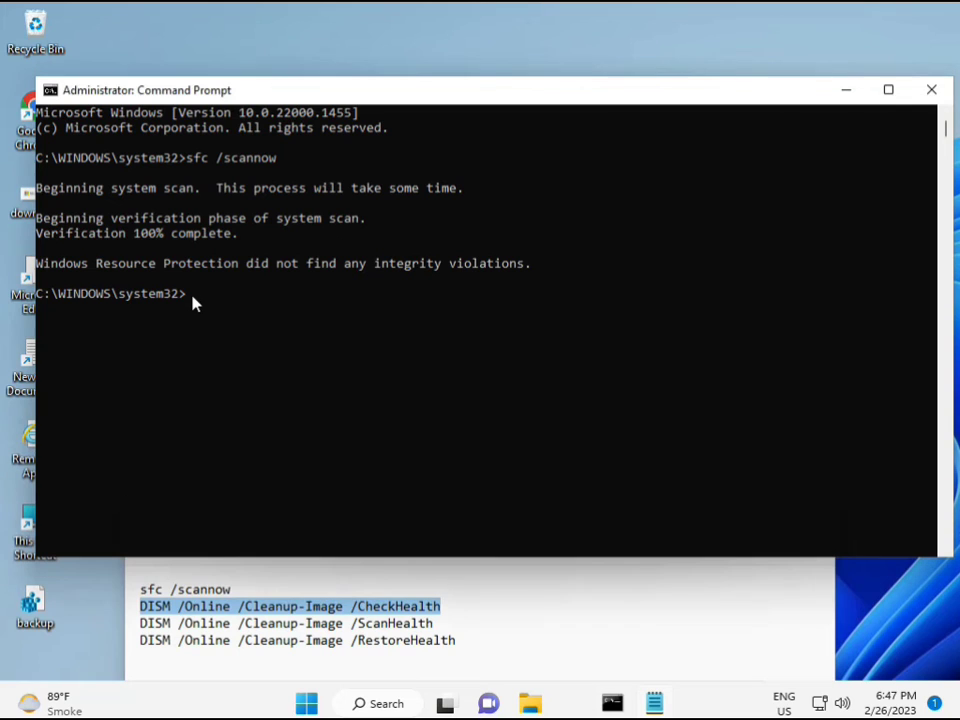
pyautogui.rightClick(78, 92)
pyautogui.moveTo(161, 233)
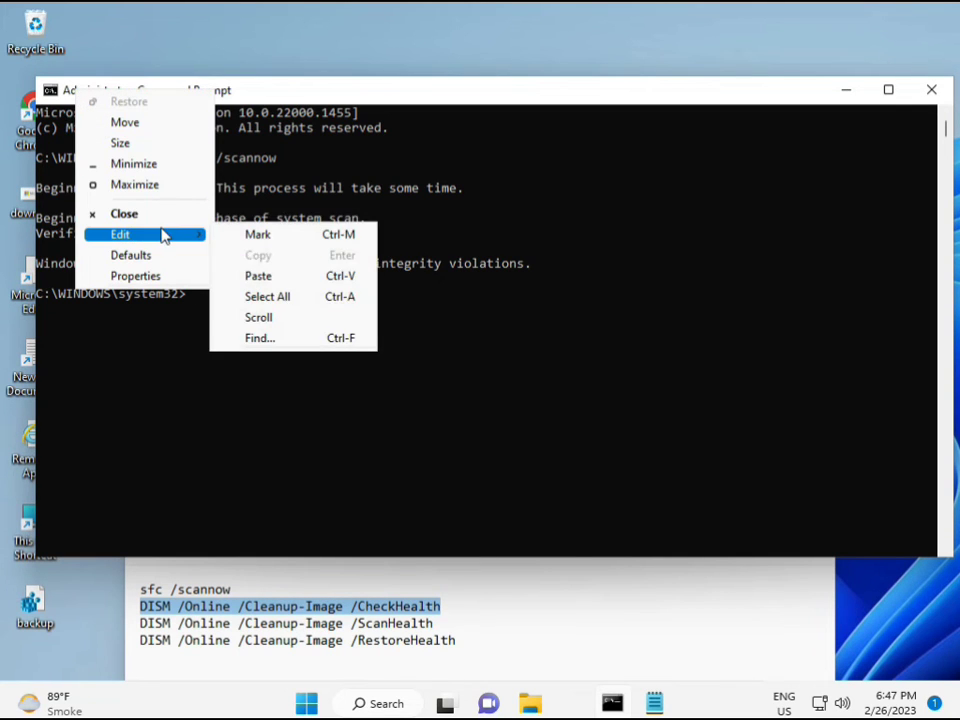
pyautogui.click(253, 277)
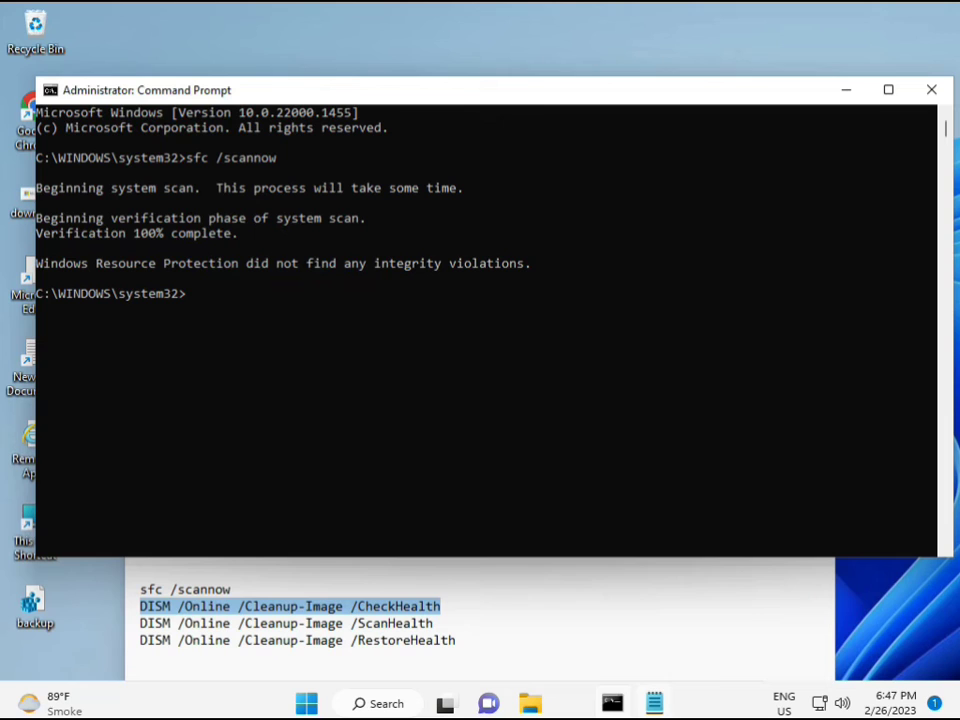
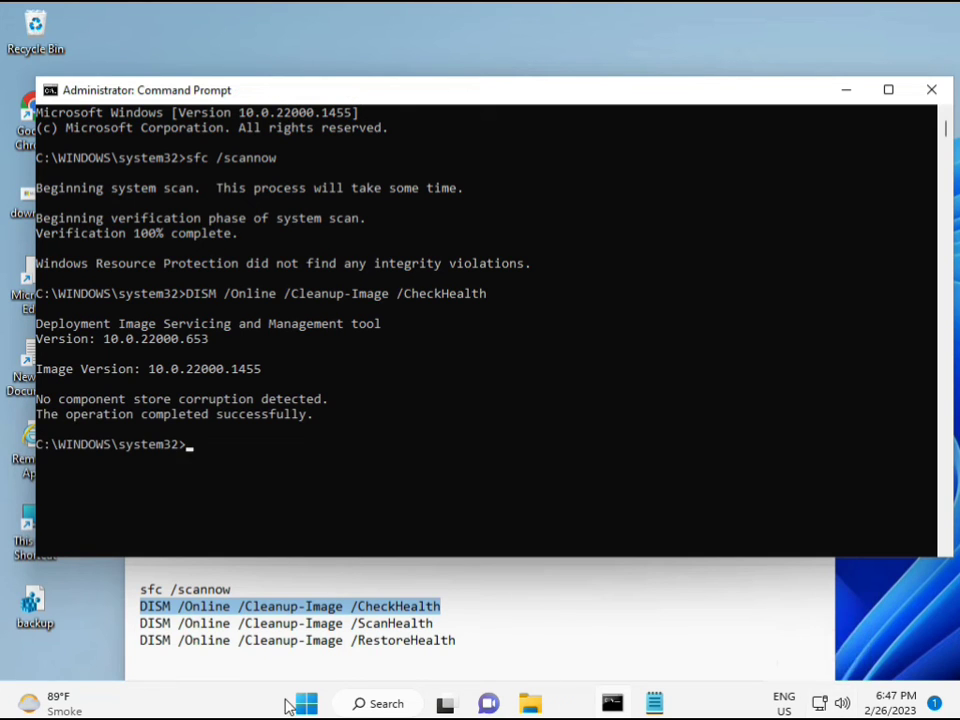
# Step: Copy DISM /Online /Cleanup-Image /ScanHealth from the Notepad list, run it in Command Prompt, and check the scan's final status
pyautogui.moveTo(140, 623); pyautogui.dragTo(457, 623)
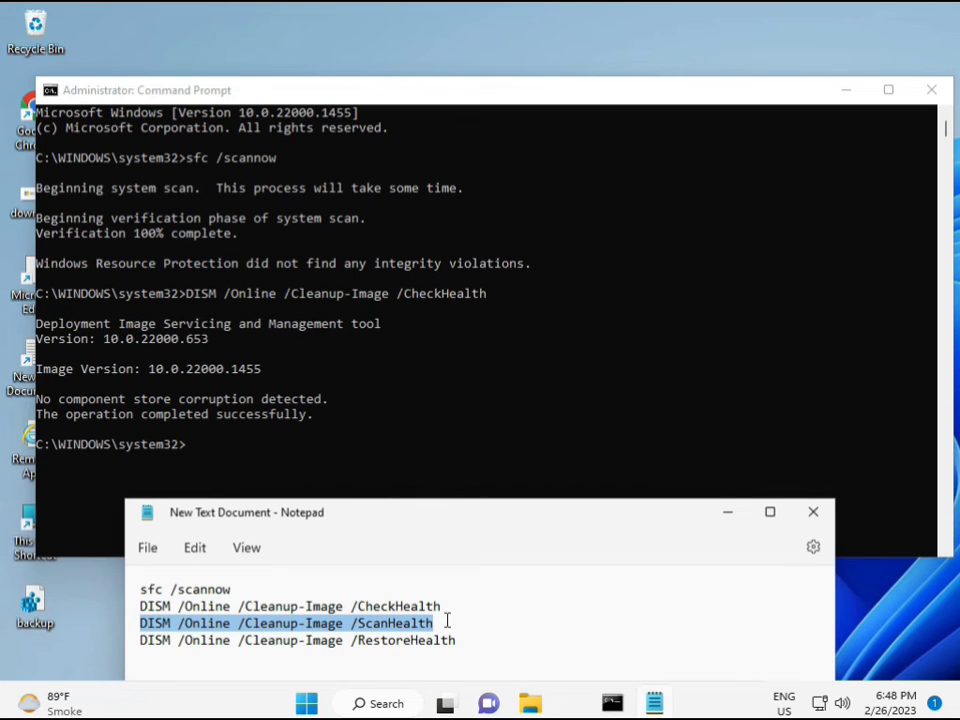
pyautogui.rightClick(423, 624)
pyautogui.click(466, 347)
pyautogui.click(193, 454)
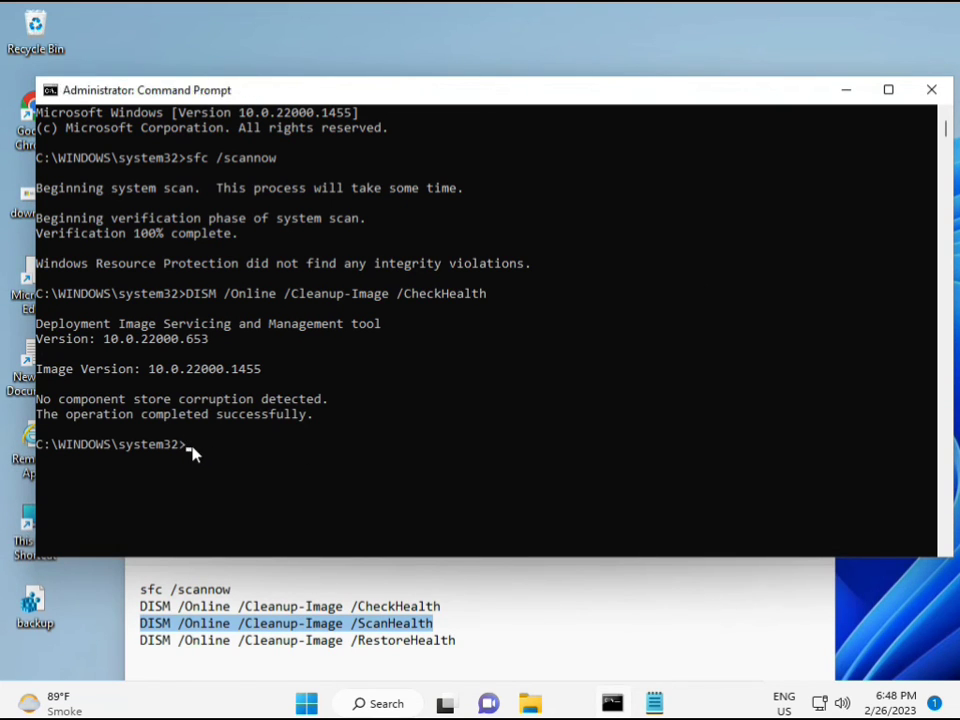
pyautogui.rightClick(193, 454)
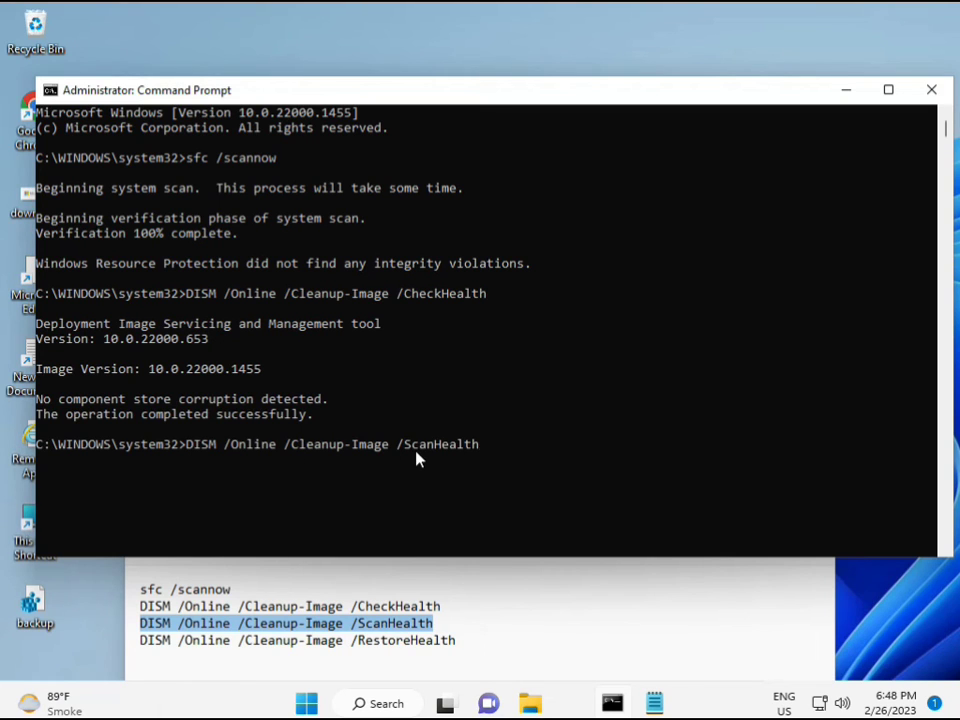
pyautogui.press('Return')
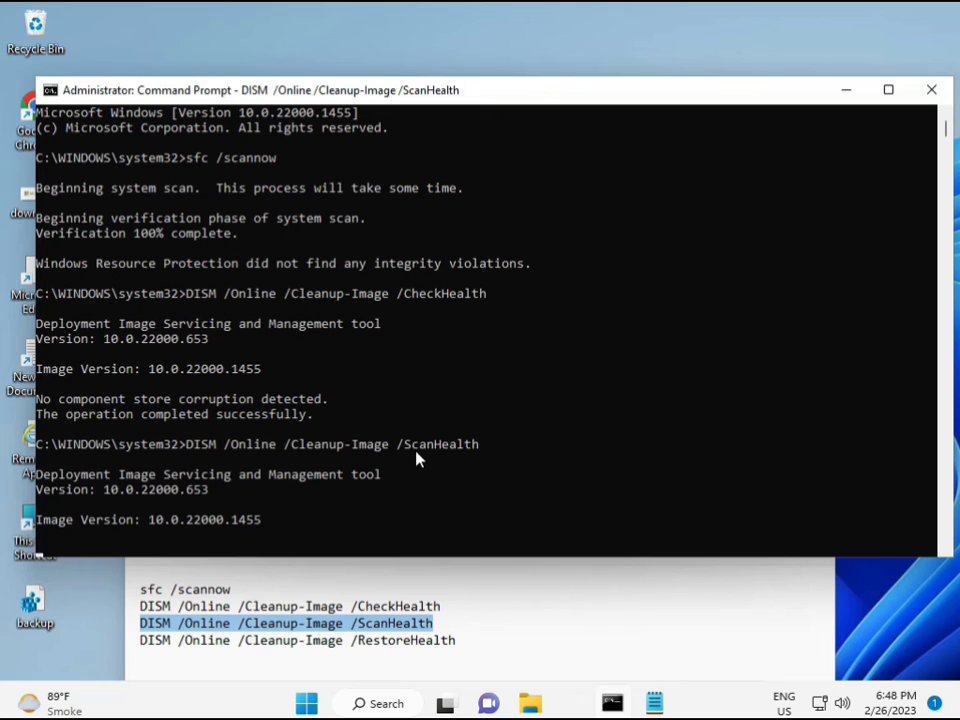
pyautogui.click(610, 600)
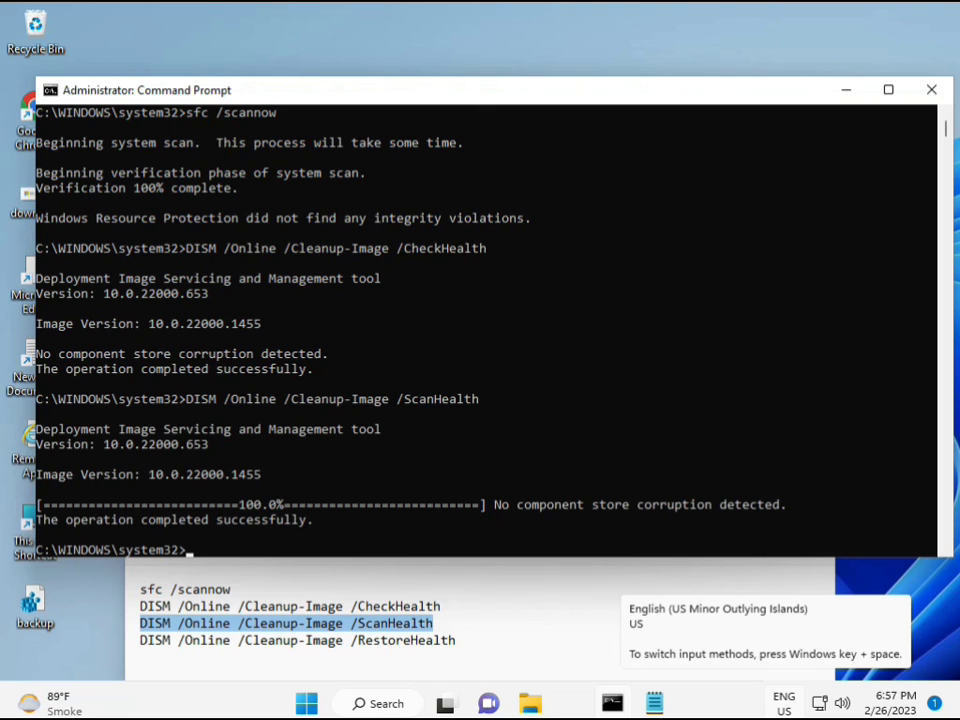
pyautogui.moveTo(216, 521); pyautogui.dragTo(315, 524)
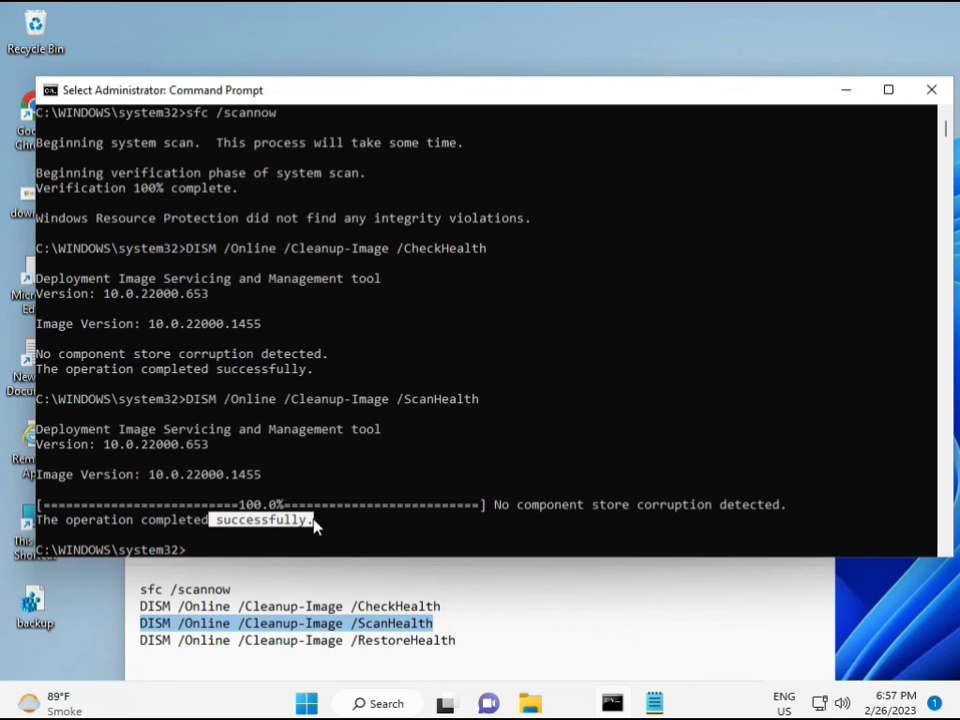
# Step: Copy DISM /Online /Cleanup-Image /RestoreHealth from the Notepad list and paste it at the Command Prompt
pyautogui.click(230, 641)
pyautogui.tripleClick(229, 641)
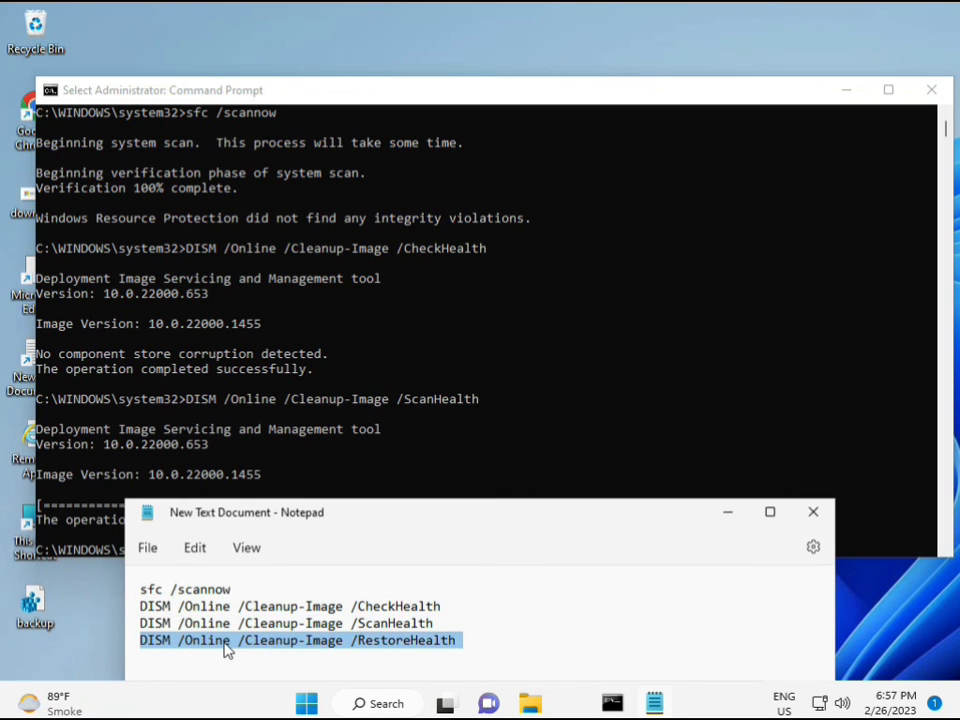
pyautogui.rightClick(228, 650)
pyautogui.click(284, 372)
pyautogui.click(209, 496)
pyautogui.rightClick(189, 555)
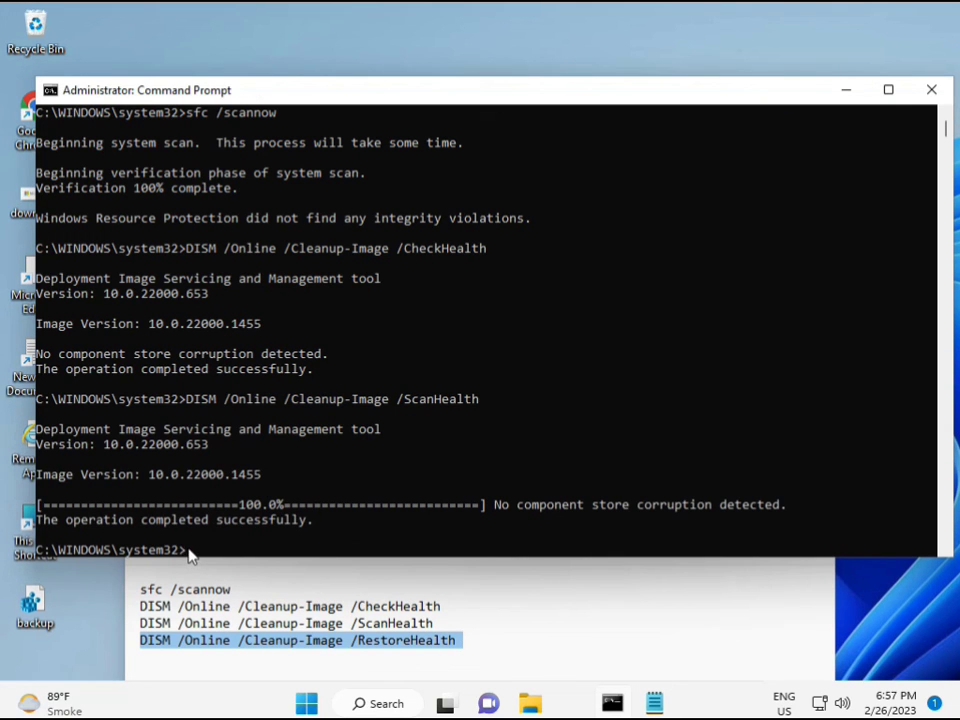
pyautogui.click(189, 556)
pyautogui.rightClick(189, 556)
pyautogui.rightClick(189, 556)
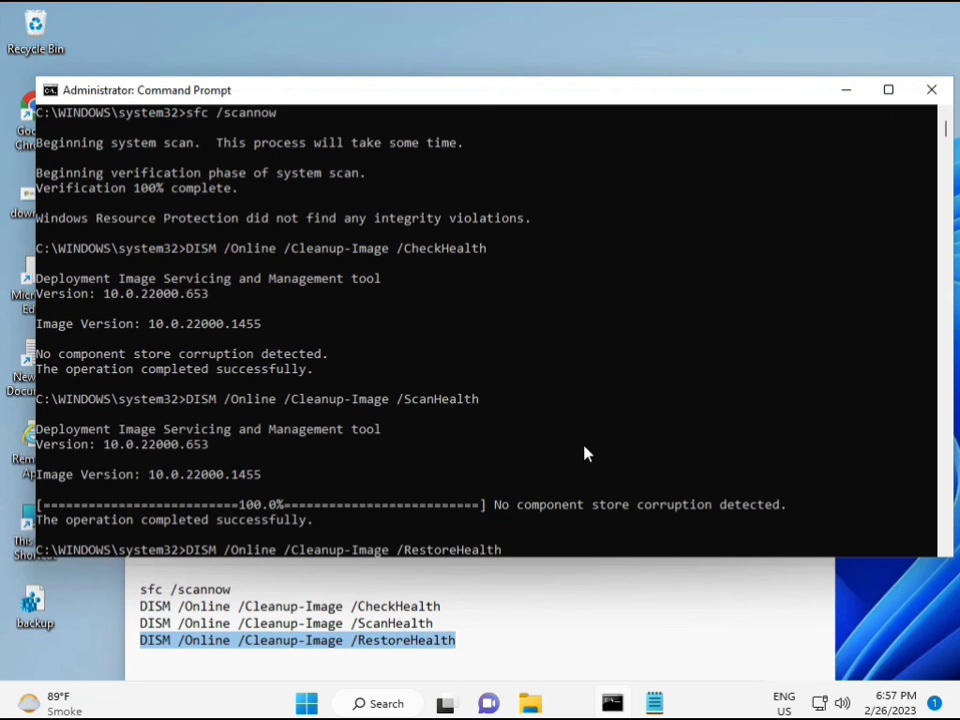
# Step: Review the pasted RestoreHealth command at the prompt and execute it to start the image repair
pyautogui.scroll(-9, 575, 462)
pyautogui.scroll(9, 546, 446)
pyautogui.moveTo(949, 133)
pyautogui.mouseDown()
pyautogui.moveTo(948, 143)
pyautogui.moveTo(948, 133)
pyautogui.mouseUp()
pyautogui.click(190, 278)
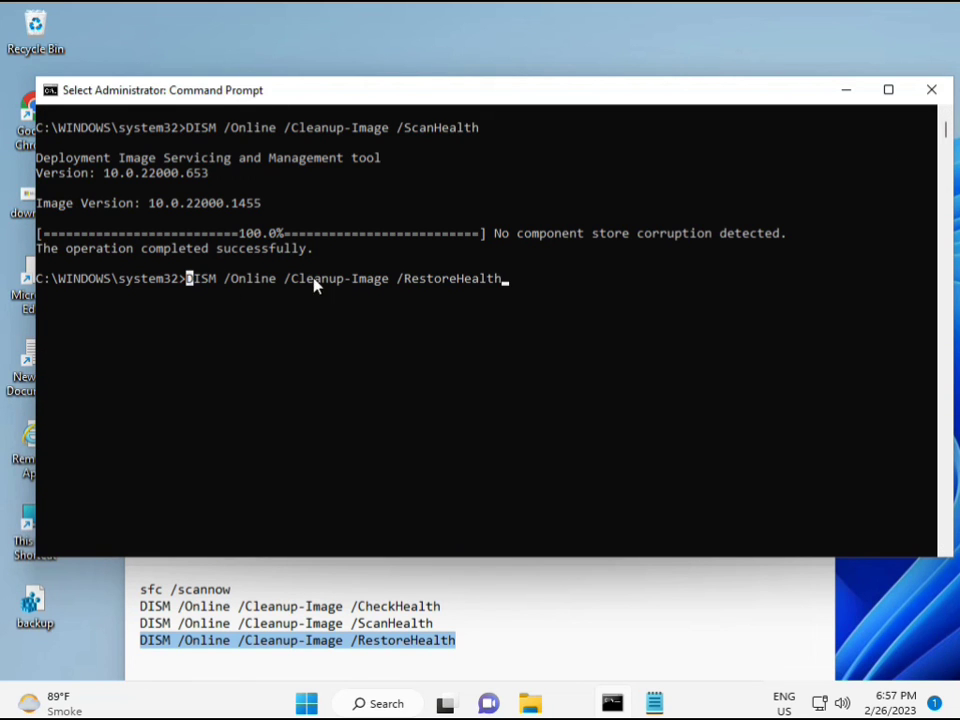
pyautogui.press('Escape')
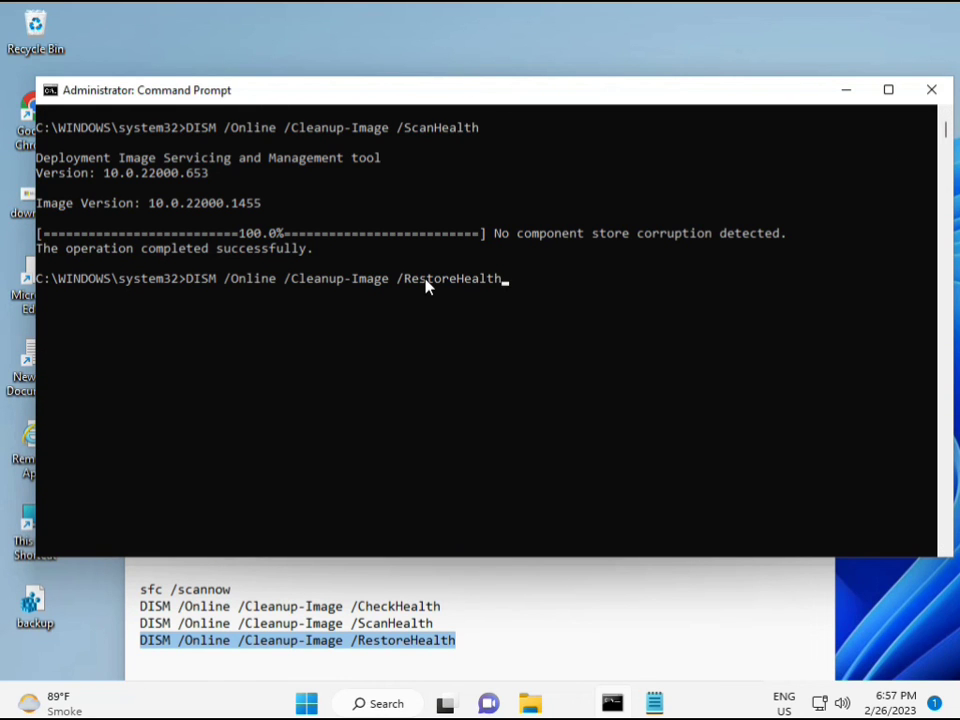
pyautogui.press('Return')
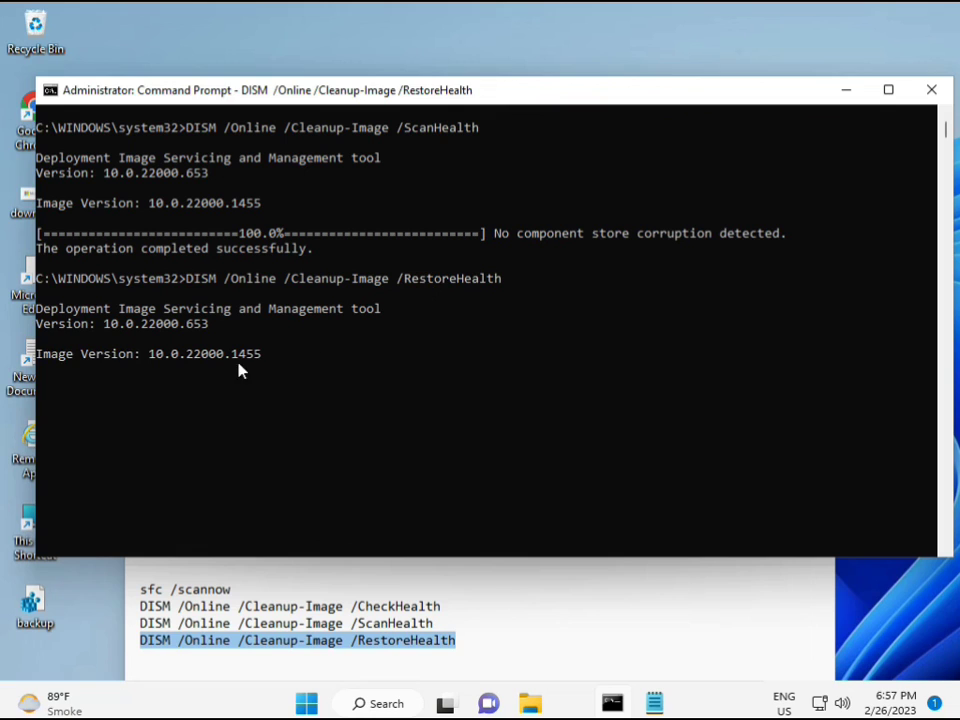
pyautogui.hotkey('alt', 'shift')
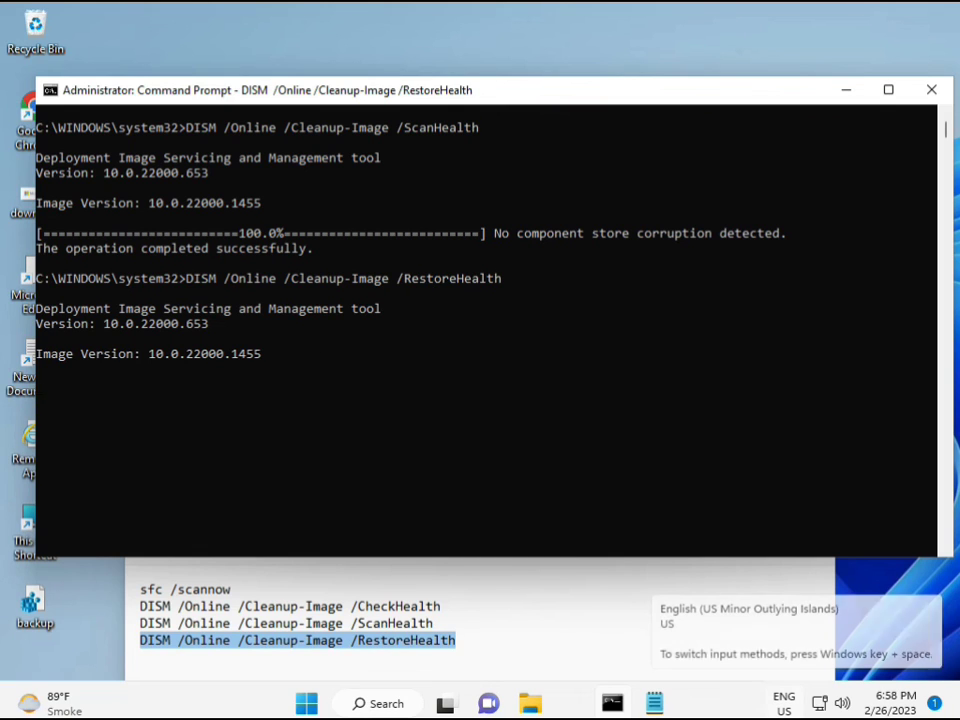